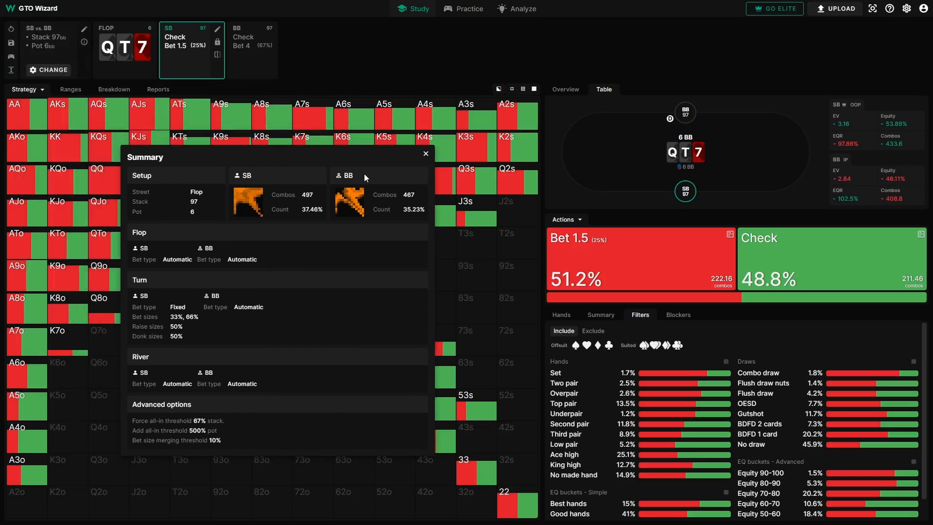
Close the setup summary, open the nodelock editor for the SB's flop decision, and look through its strategy, frequency and lock modes
{"action": "left_click", "coordinate": [426, 155]}
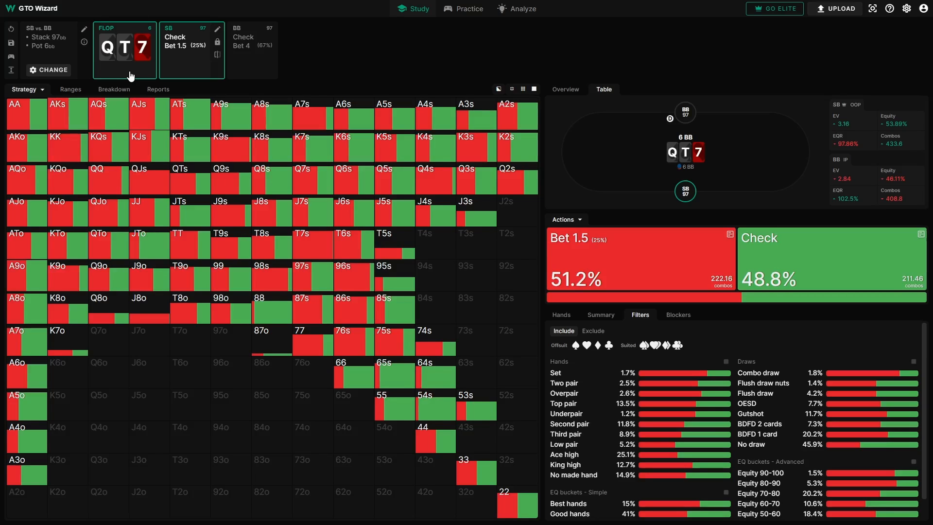
{"action": "left_click", "coordinate": [218, 42]}
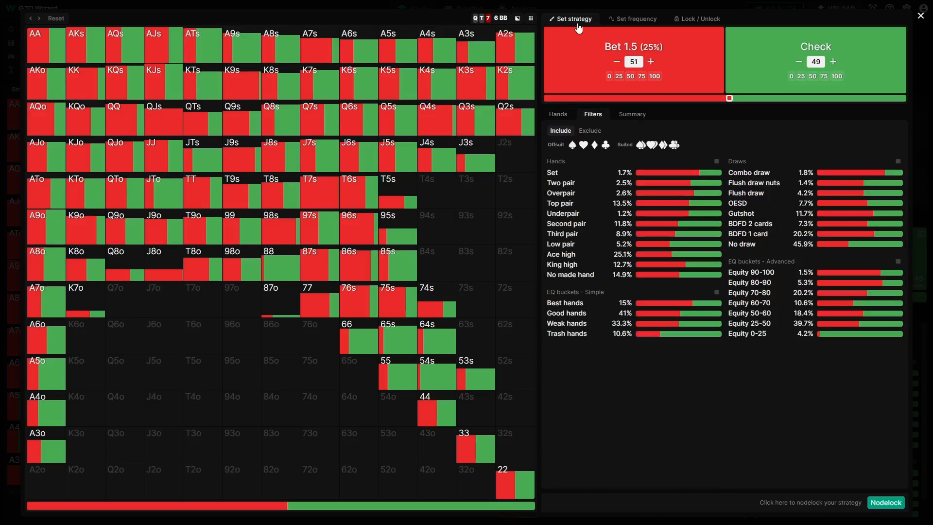
{"action": "left_click", "coordinate": [648, 22]}
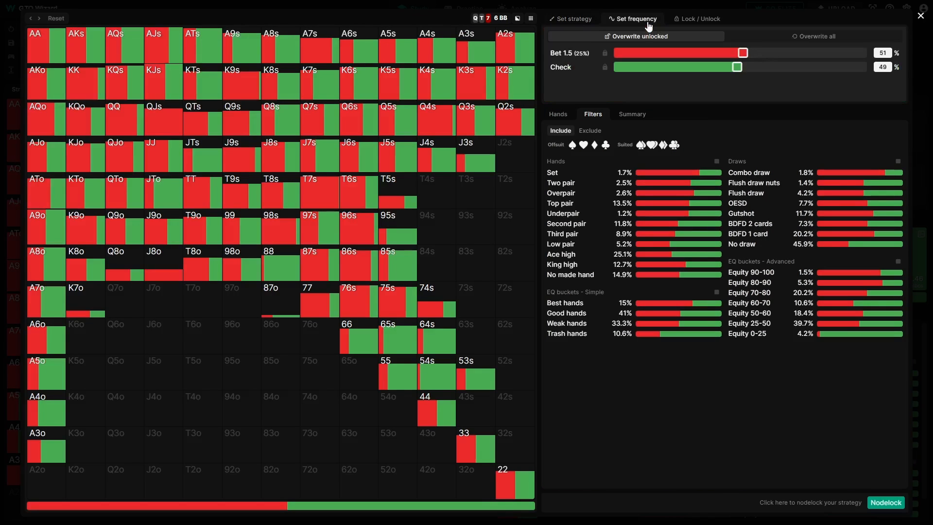
{"action": "left_click", "coordinate": [699, 21]}
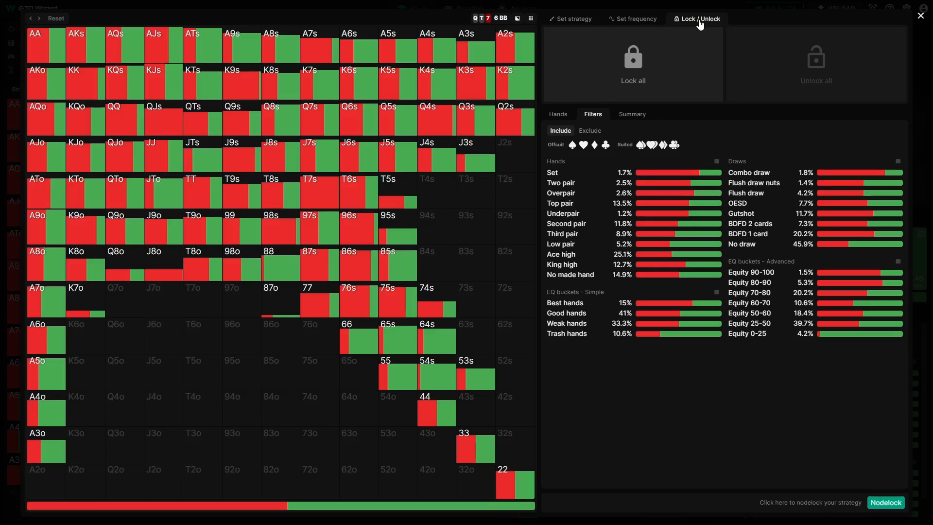
{"action": "left_click", "coordinate": [581, 22]}
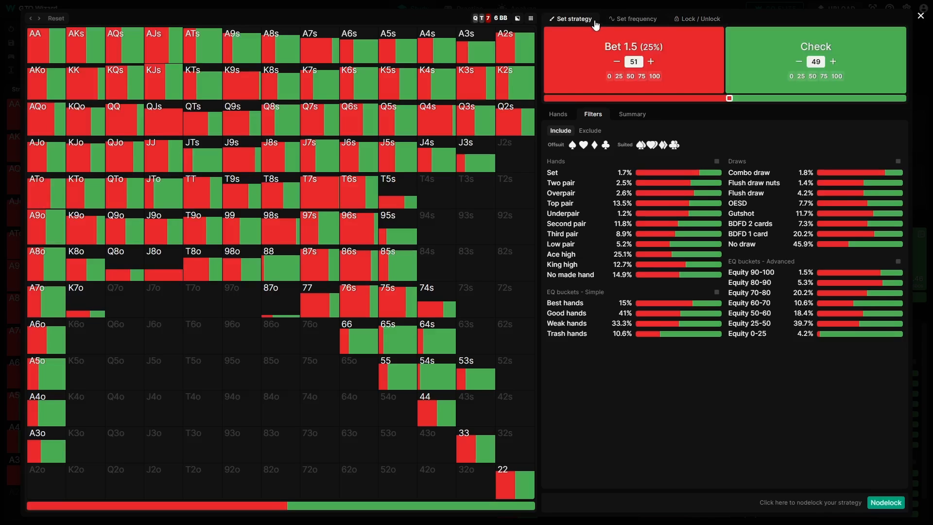
Paint the AA–A2s and AKo–K2s matrix rows as 100% Bet 1.5 and the pocket pairs 22–66 as 100% Check
{"action": "left_click", "coordinate": [655, 77]}
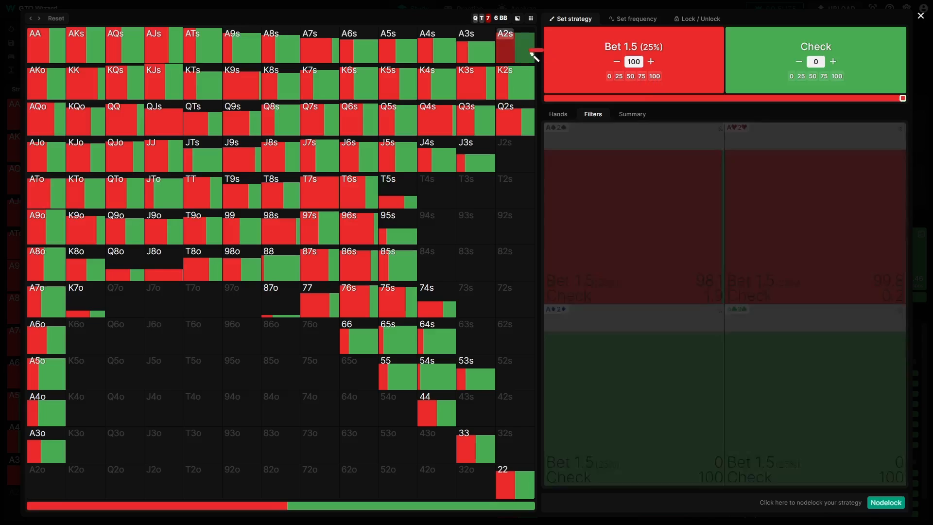
{"action": "mouse_move", "coordinate": [535, 58]}
{"action": "left_mouse_down"}
{"action": "mouse_move", "coordinate": [506, 49]}
{"action": "mouse_move", "coordinate": [262, 46]}
{"action": "mouse_move", "coordinate": [83, 61]}
{"action": "mouse_move", "coordinate": [46, 53]}
{"action": "left_mouse_up"}
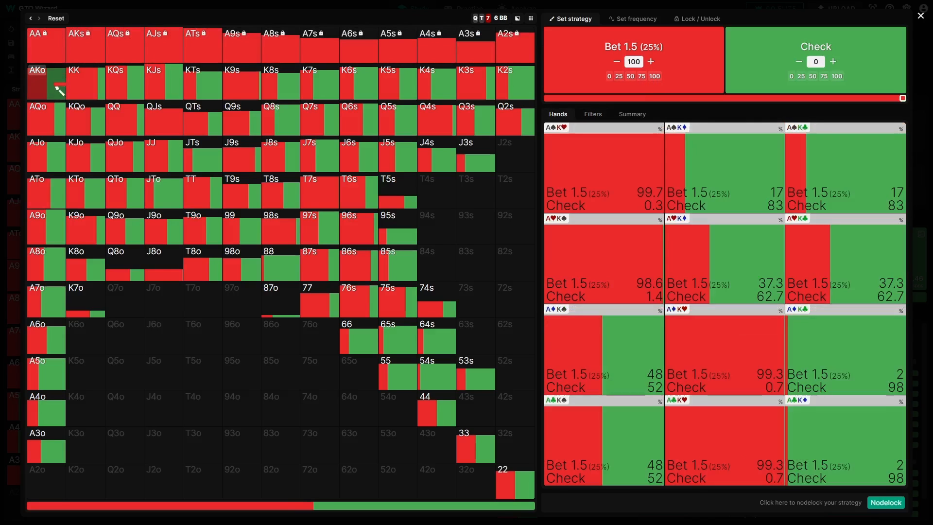
{"action": "mouse_move", "coordinate": [59, 91]}
{"action": "left_mouse_down"}
{"action": "mouse_move", "coordinate": [204, 81]}
{"action": "mouse_move", "coordinate": [535, 83]}
{"action": "left_mouse_up"}
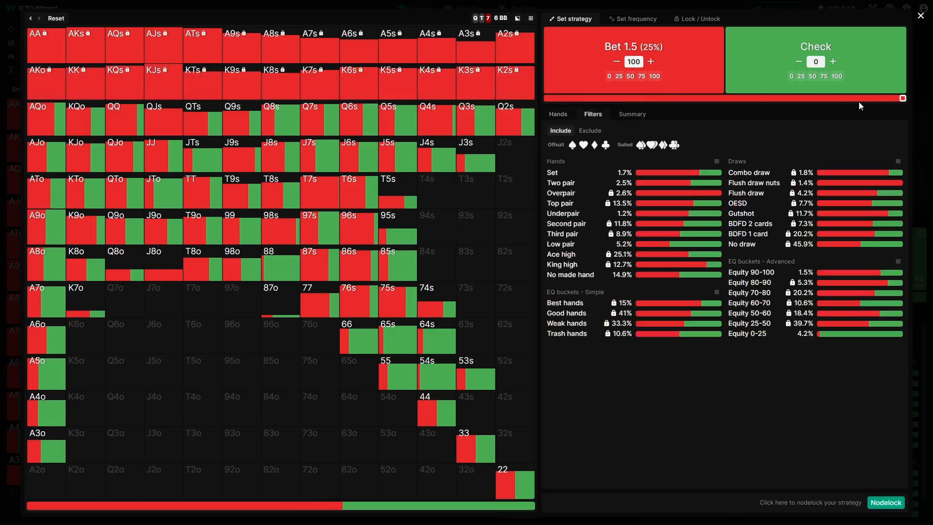
{"action": "left_click", "coordinate": [837, 76]}
{"action": "mouse_move", "coordinate": [522, 486]}
{"action": "left_mouse_down"}
{"action": "mouse_move", "coordinate": [427, 416]}
{"action": "mouse_move", "coordinate": [360, 340]}
{"action": "left_mouse_up"}
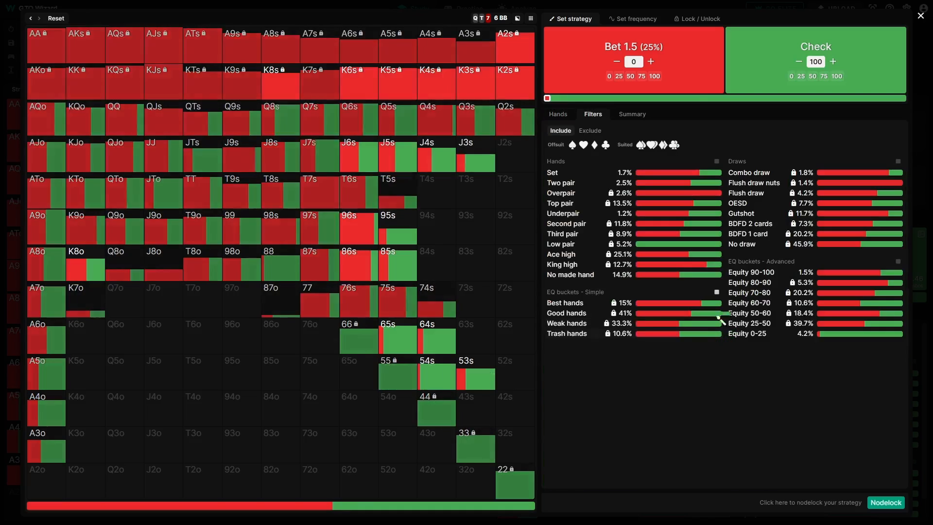
Set the set, two pair and top pair hand categories to 100% Bet 1.5
{"action": "left_click", "coordinate": [655, 76]}
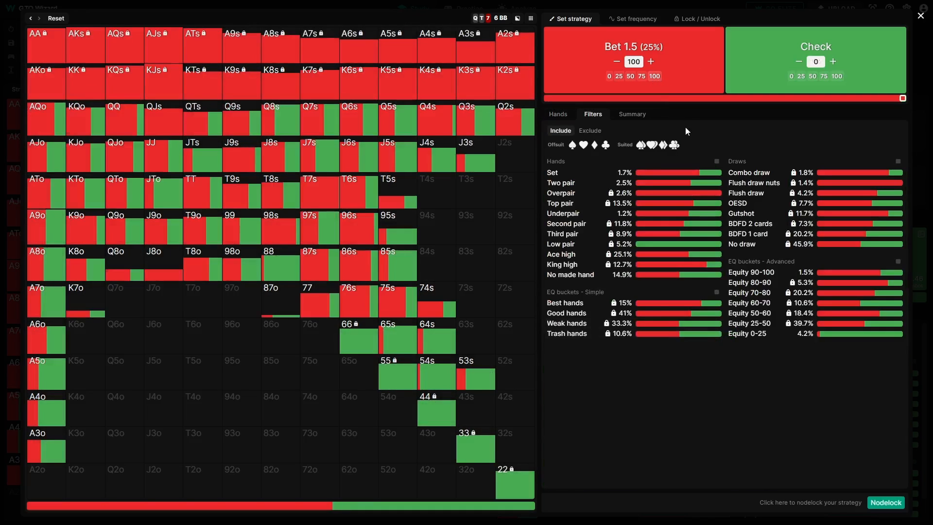
{"action": "left_click", "coordinate": [673, 174]}
{"action": "left_click", "coordinate": [670, 184]}
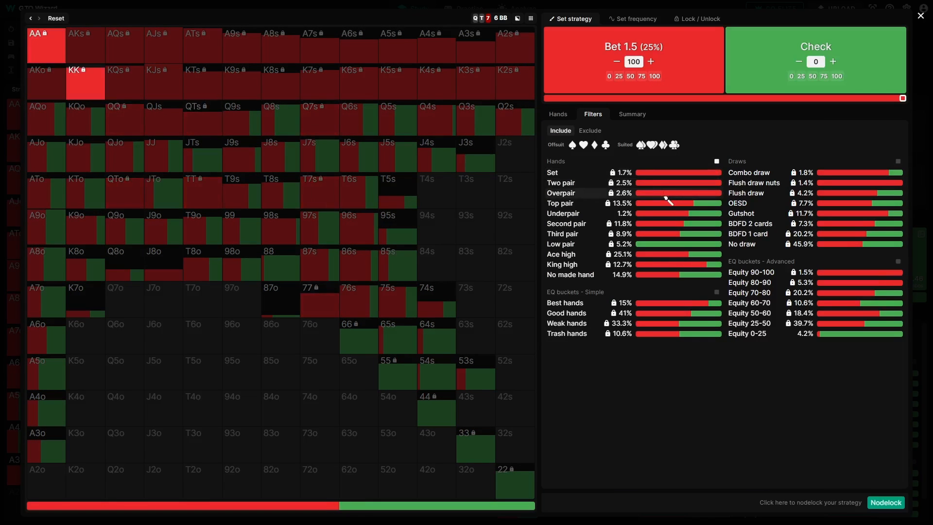
{"action": "left_click", "coordinate": [667, 208]}
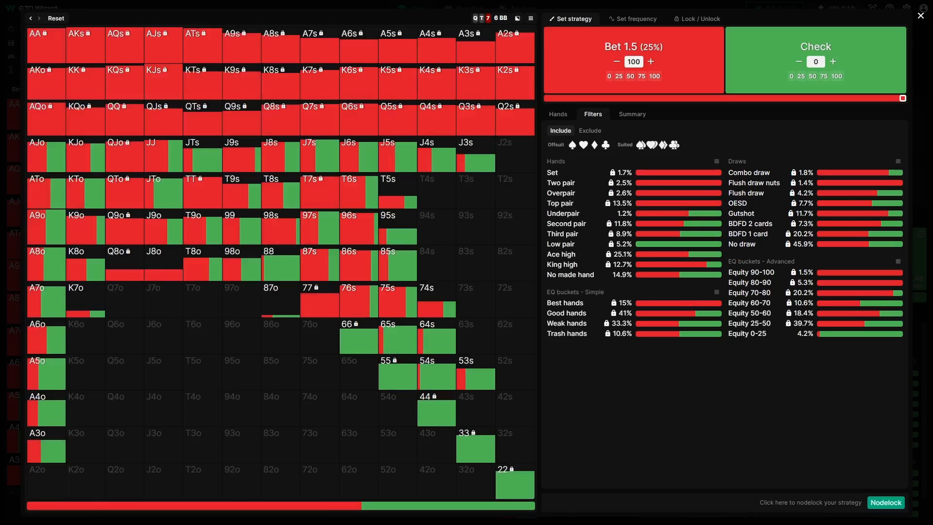
Set the individual A3o suit combos to 100% Bet 1.5, leaving out A♦3♣ and A♣3♦
{"action": "left_click", "coordinate": [42, 445]}
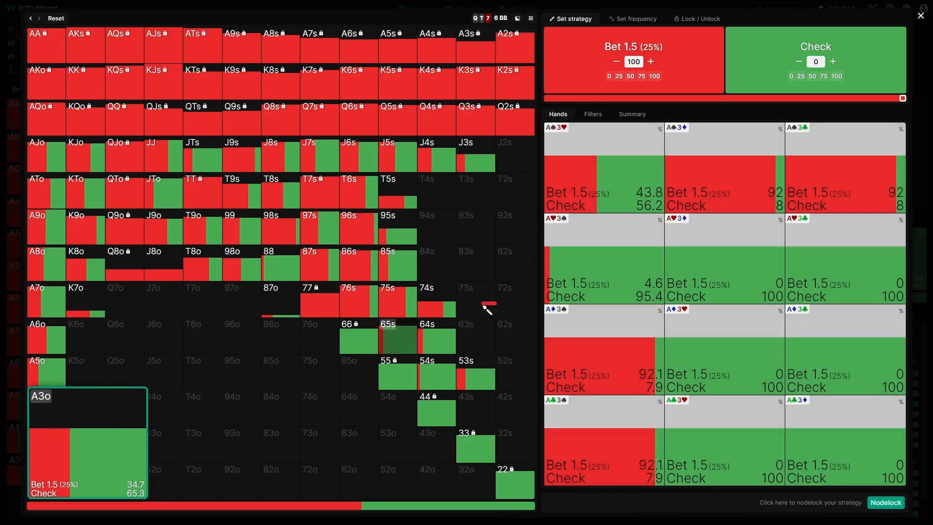
{"action": "left_click_drag", "start_coordinate": [627, 165], "coordinate": [710, 166]}
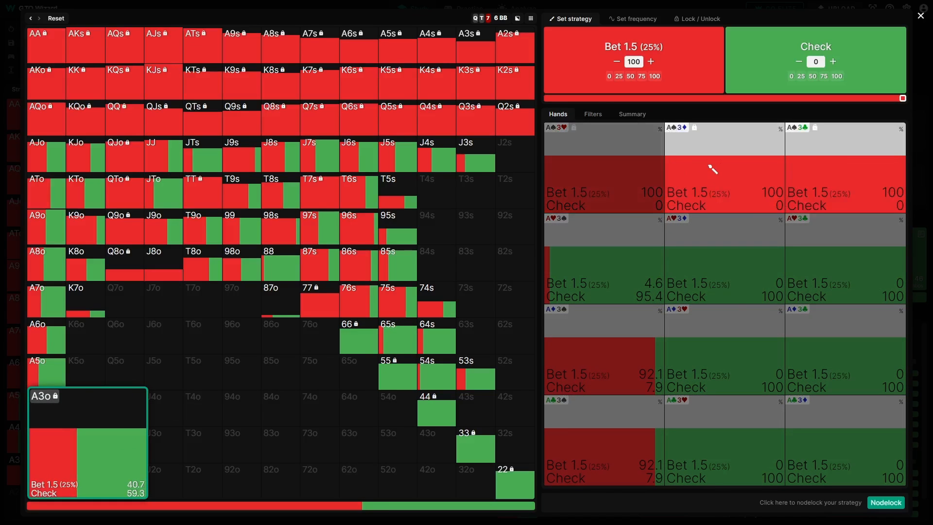
{"action": "left_click", "coordinate": [604, 271]}
{"action": "left_click", "coordinate": [738, 255]}
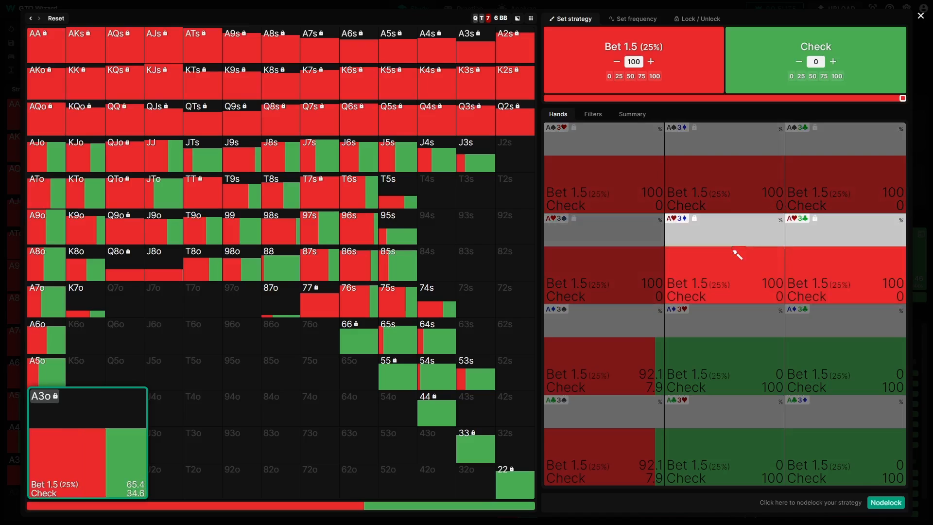
{"action": "left_click", "coordinate": [627, 344]}
{"action": "left_click", "coordinate": [715, 341]}
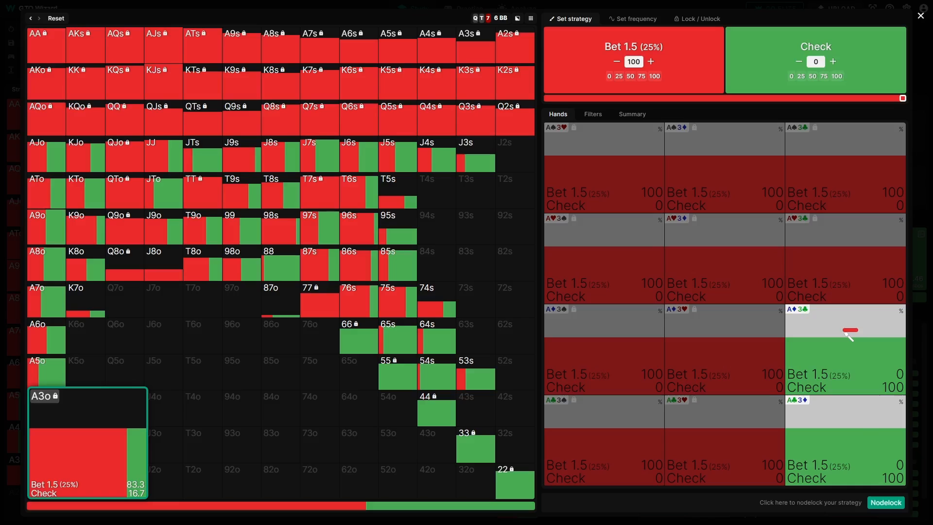
Bring back the hand-category filters and switch the editor to setting overall action frequencies
{"action": "left_click", "coordinate": [595, 116]}
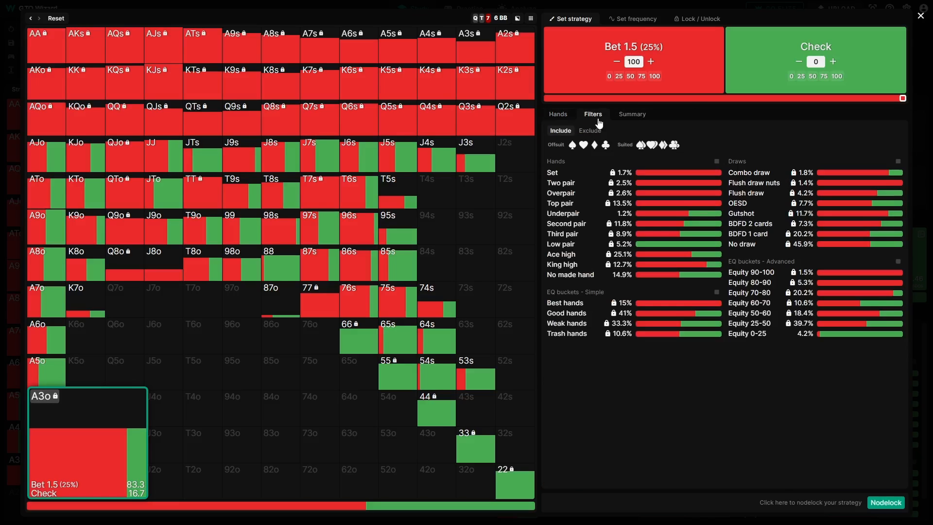
{"action": "left_click", "coordinate": [634, 19]}
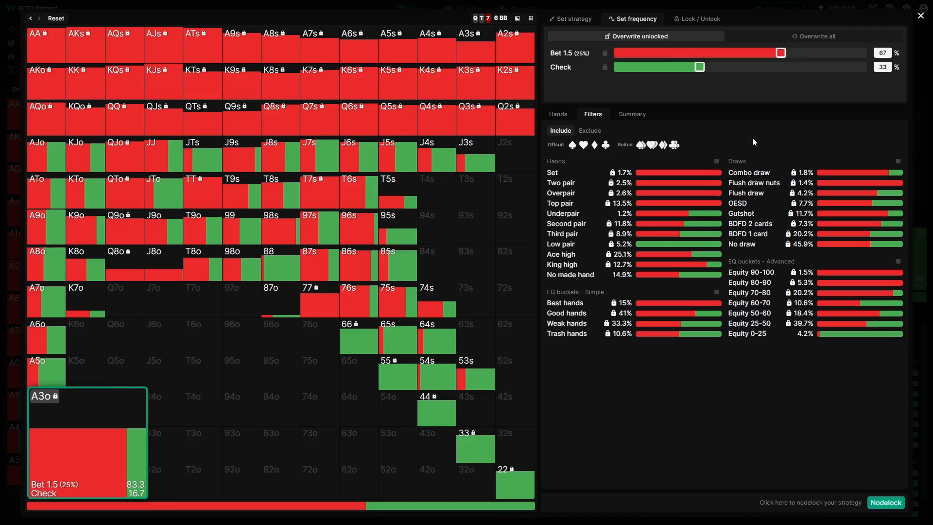
{"action": "key", "text": "b"}
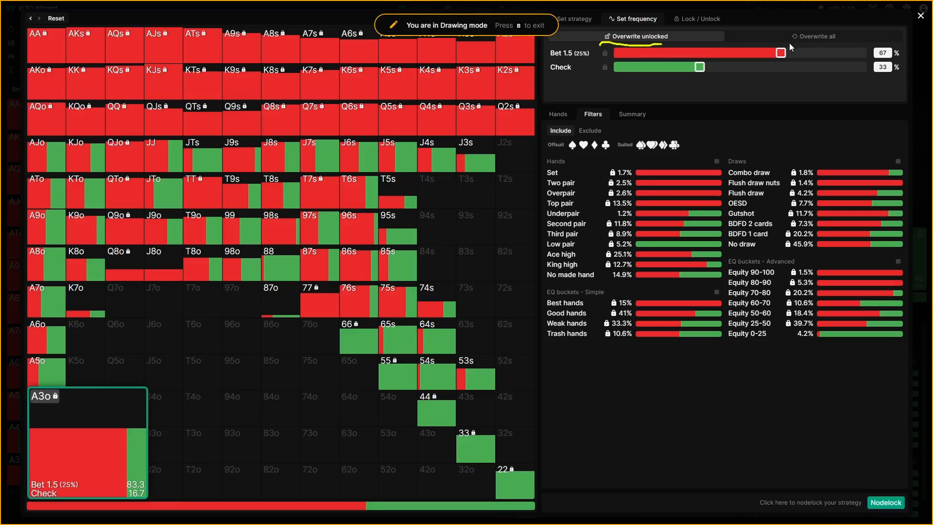
{"action": "left_click_drag", "start_coordinate": [789, 44], "coordinate": [838, 43]}
{"action": "key", "text": "b"}
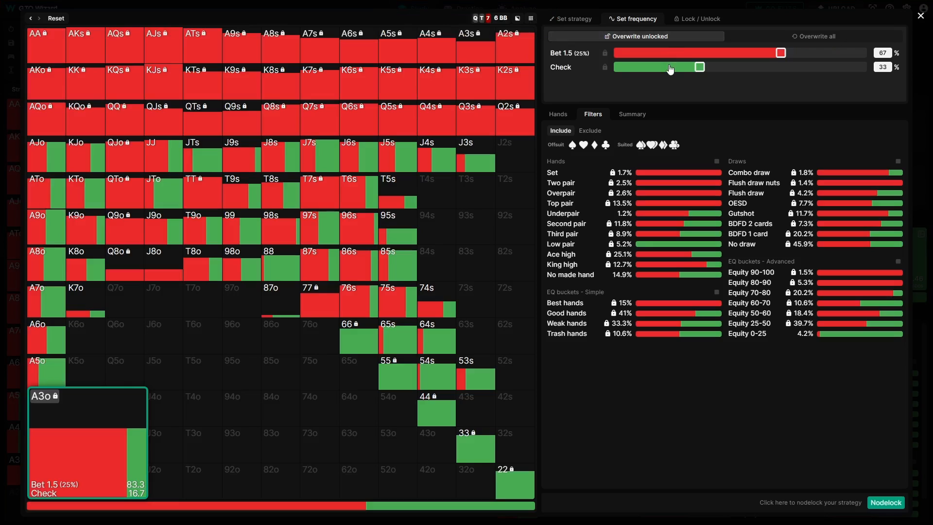
{"action": "key", "text": "b"}
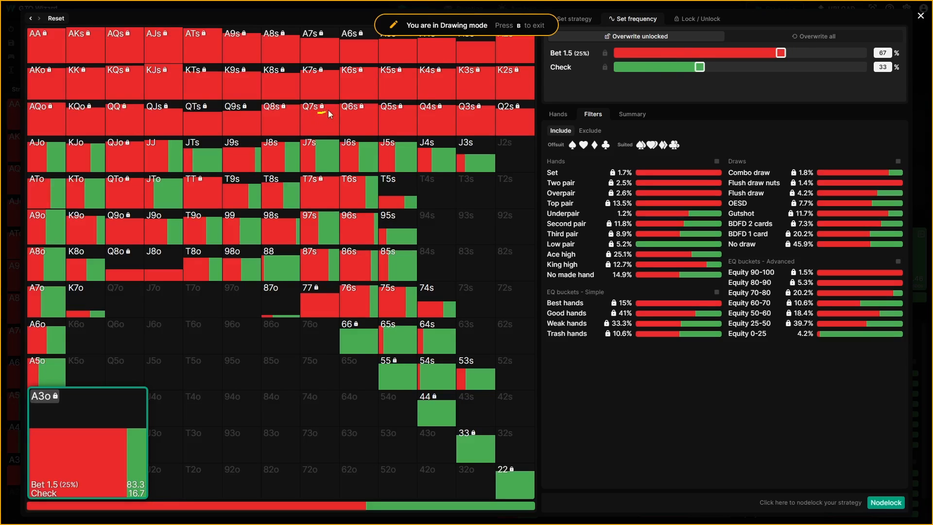
{"action": "left_click_drag", "start_coordinate": [324, 108], "coordinate": [356, 104]}
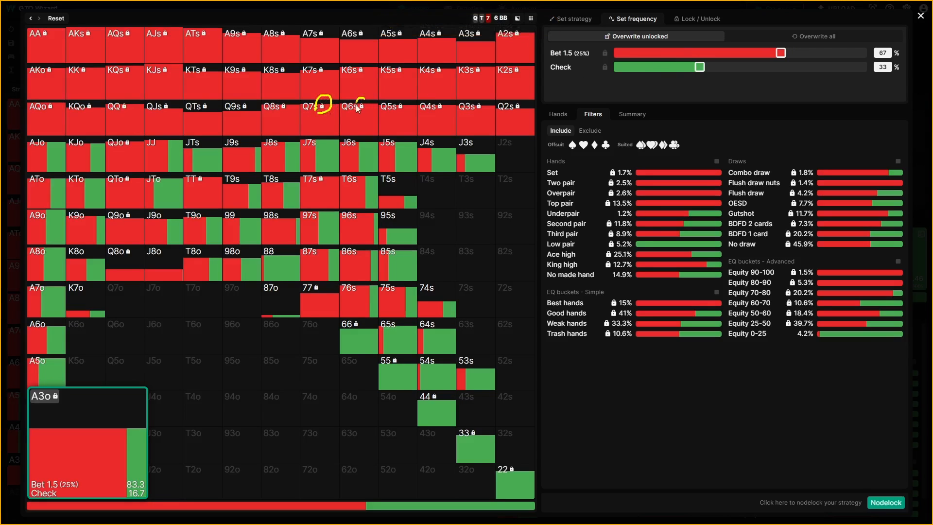
{"action": "key", "text": "b"}
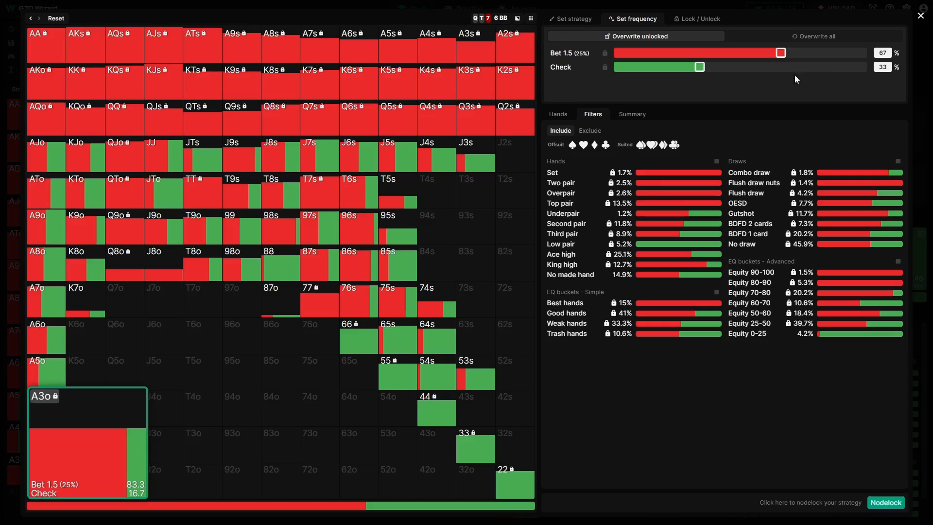
Choose to overwrite all hands, including locked ones, and set the Bet 1.5 frequency to 100%
{"action": "left_click", "coordinate": [836, 39]}
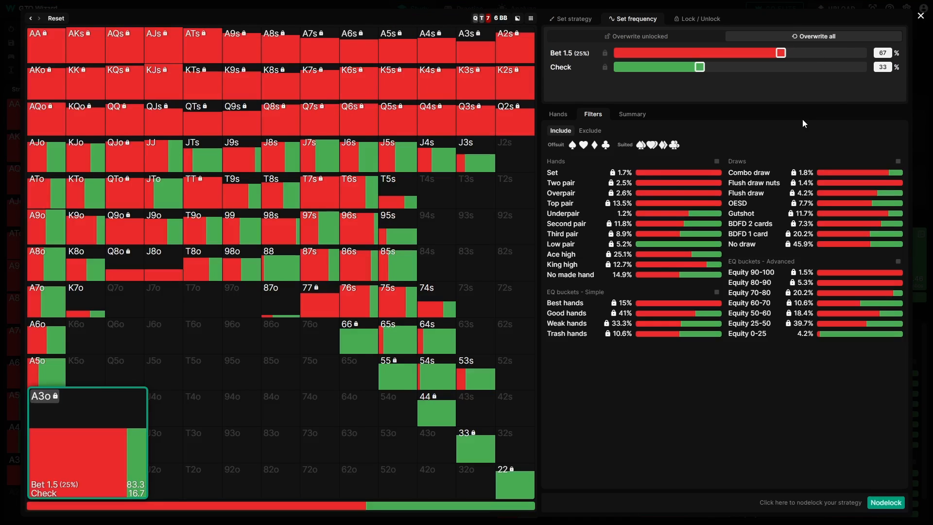
{"action": "left_click_drag", "start_coordinate": [781, 52], "coordinate": [701, 52]}
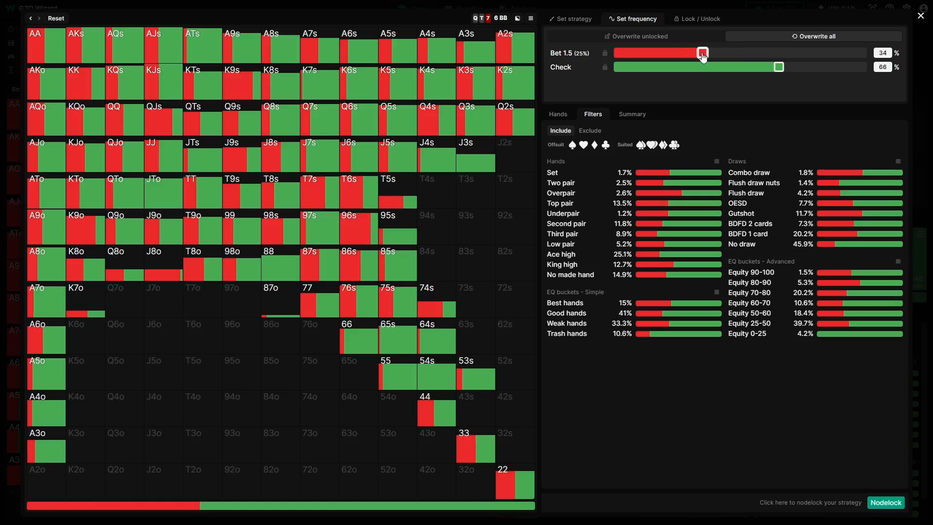
{"action": "left_click_drag", "start_coordinate": [701, 53], "coordinate": [863, 53]}
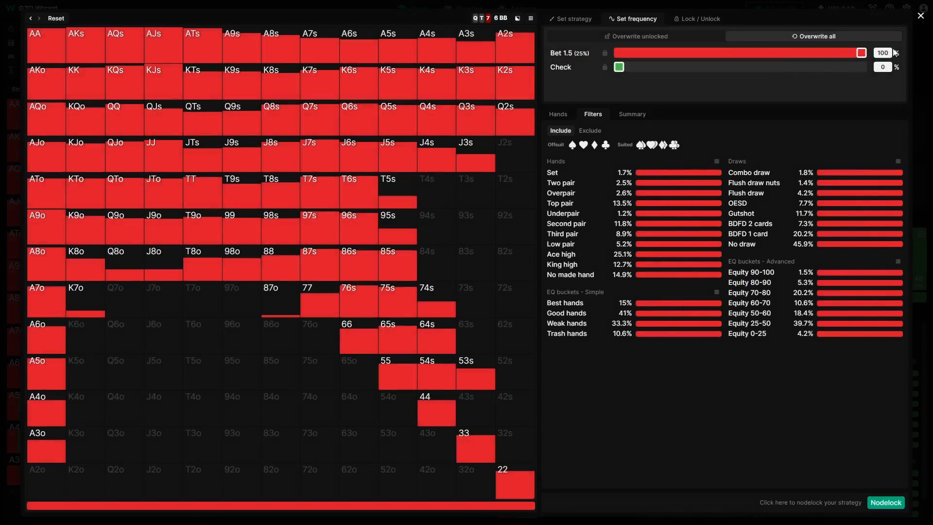
{"action": "left_click", "coordinate": [881, 52]}
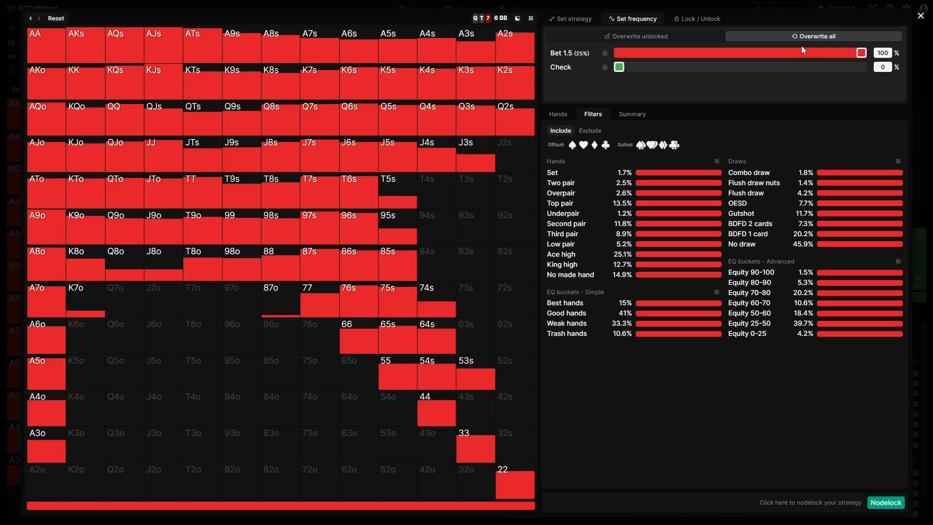
Lock the strategy of every hand in the SB range, trying out unlocking and relocking
{"action": "left_click", "coordinate": [710, 23]}
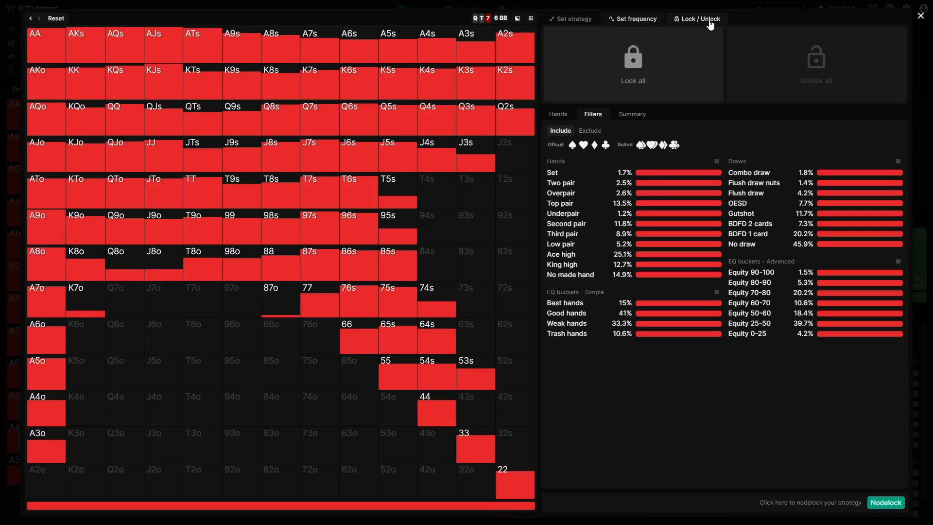
{"action": "left_click", "coordinate": [664, 61]}
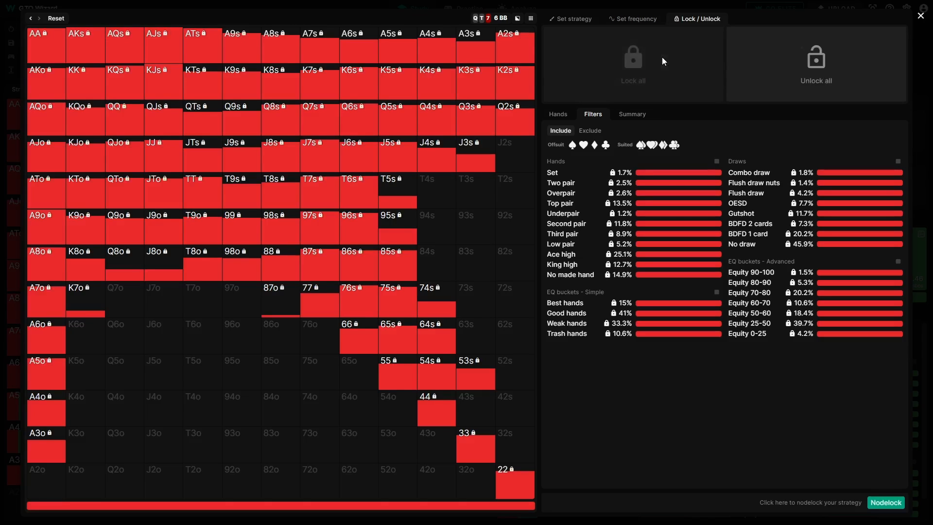
{"action": "left_click", "coordinate": [782, 72]}
{"action": "left_click", "coordinate": [691, 85]}
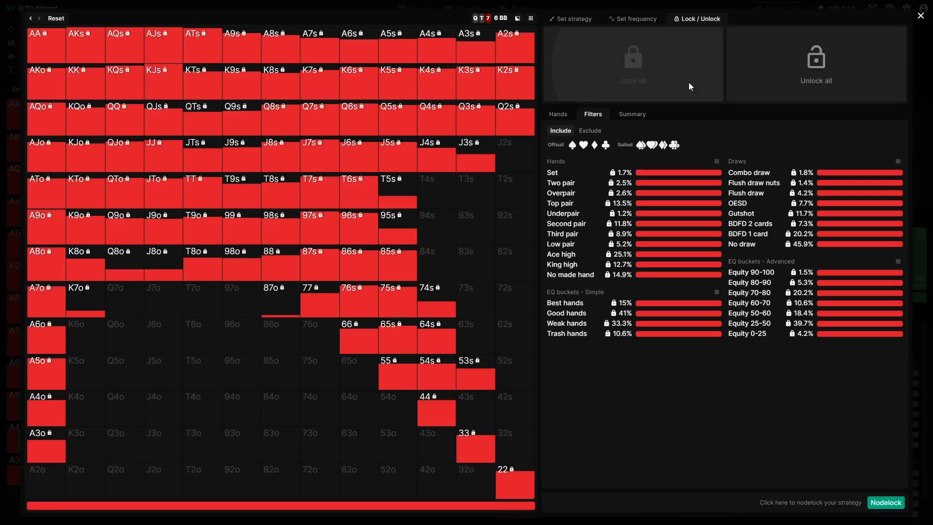
{"action": "mouse_move", "coordinate": [443, 125]}
{"action": "left_mouse_down"}
{"action": "mouse_move", "coordinate": [291, 126]}
{"action": "mouse_move", "coordinate": [531, 125]}
{"action": "left_mouse_up"}
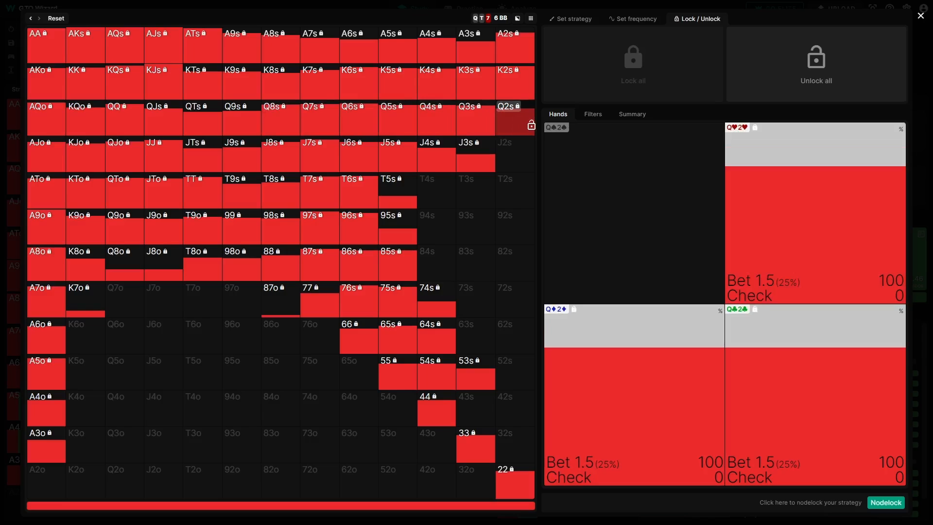
{"action": "left_click", "coordinate": [593, 113]}
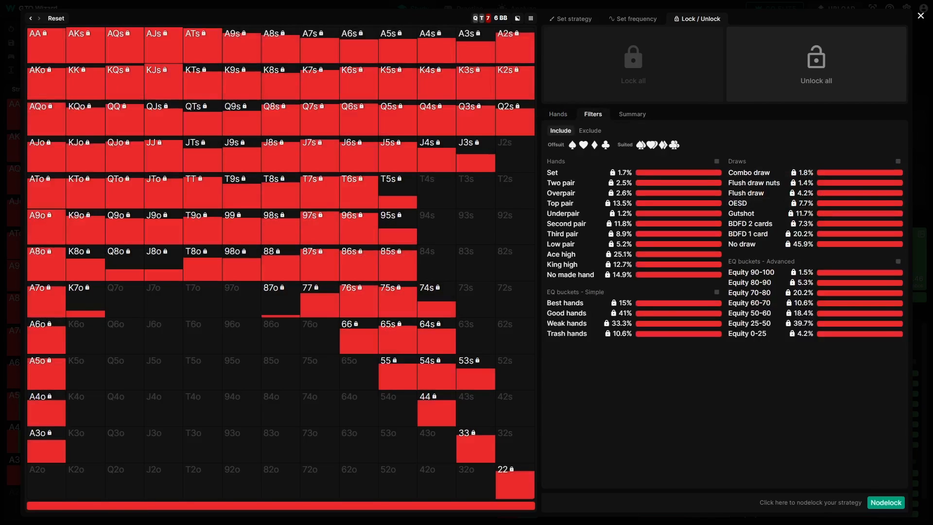
{"action": "key", "text": "b"}
{"action": "mouse_move", "coordinate": [884, 477]}
{"action": "left_mouse_down"}
{"action": "mouse_move", "coordinate": [857, 497]}
{"action": "mouse_move", "coordinate": [877, 519]}
{"action": "mouse_move", "coordinate": [904, 519]}
{"action": "mouse_move", "coordinate": [890, 483]}
{"action": "left_mouse_up"}
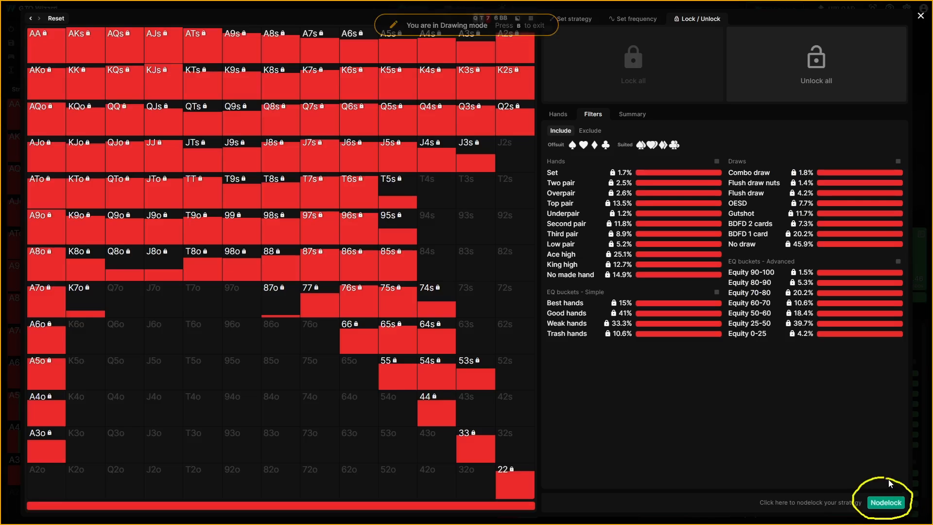
{"action": "key", "text": "b"}
Nodelock the edited SB strategy and show the BB's response to the SB's Bet 1.5 (25%)
{"action": "left_click", "coordinate": [886, 502]}
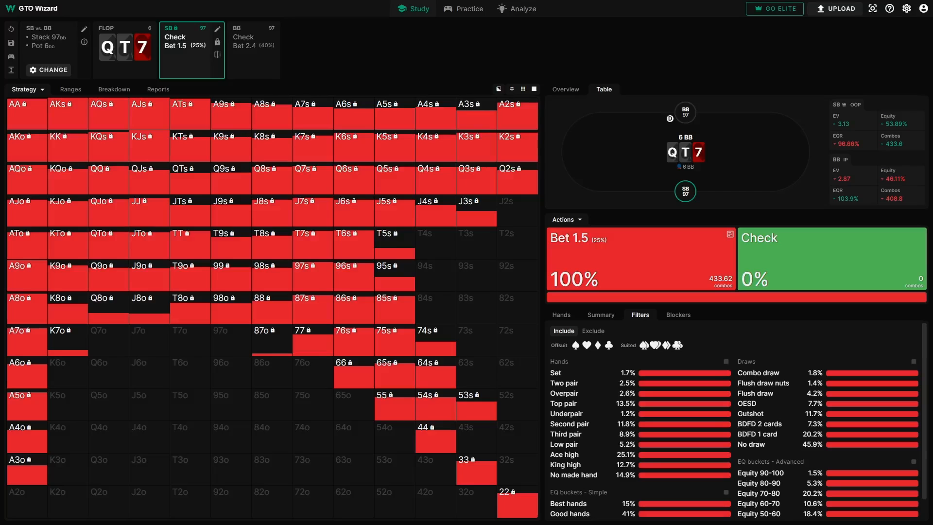
{"action": "left_click", "coordinate": [183, 45]}
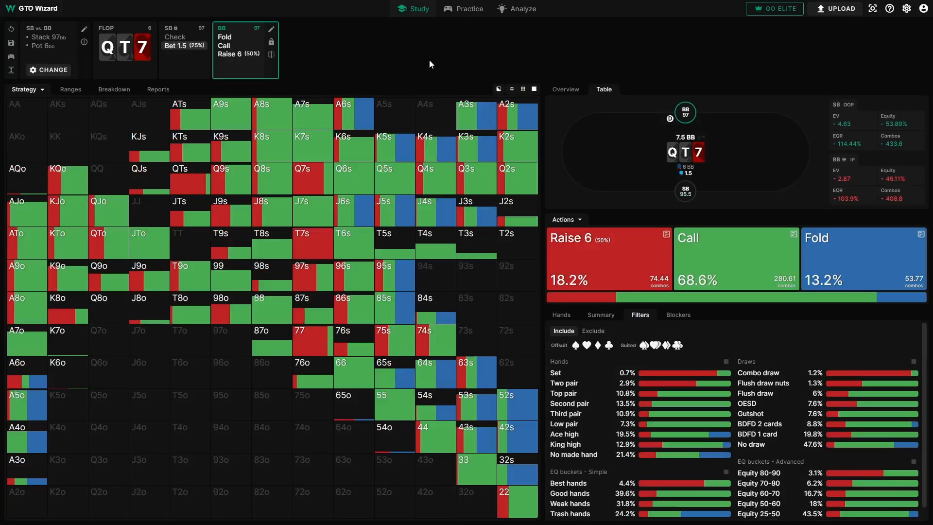
Filter the BB's range to its Fold hands only, and restore the full strategy view
{"action": "left_click", "coordinate": [867, 267]}
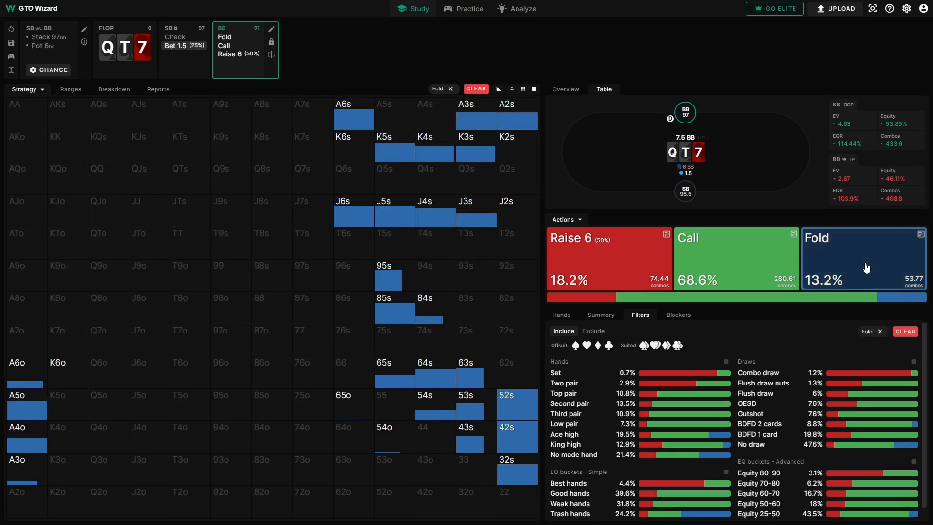
{"action": "left_click", "coordinate": [864, 267]}
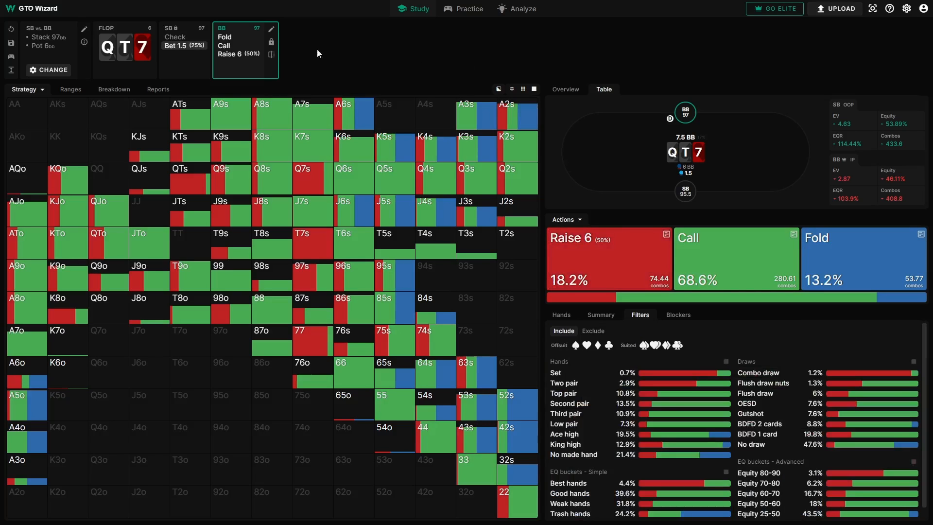
Compare the BB's nodelocked strategy with the previous solution, circling the Current and Previous solution labels in drawing mode and clearing the marks
{"action": "left_click", "coordinate": [272, 55]}
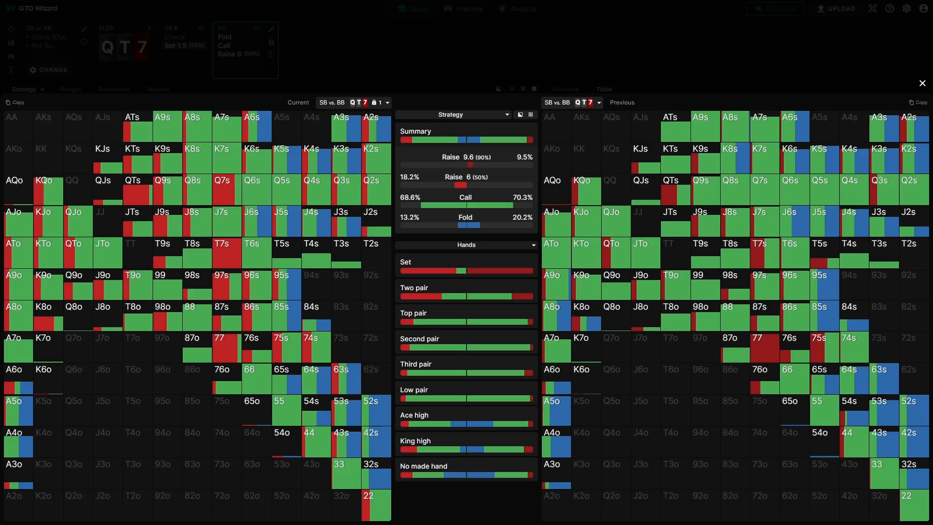
{"action": "key", "text": "b"}
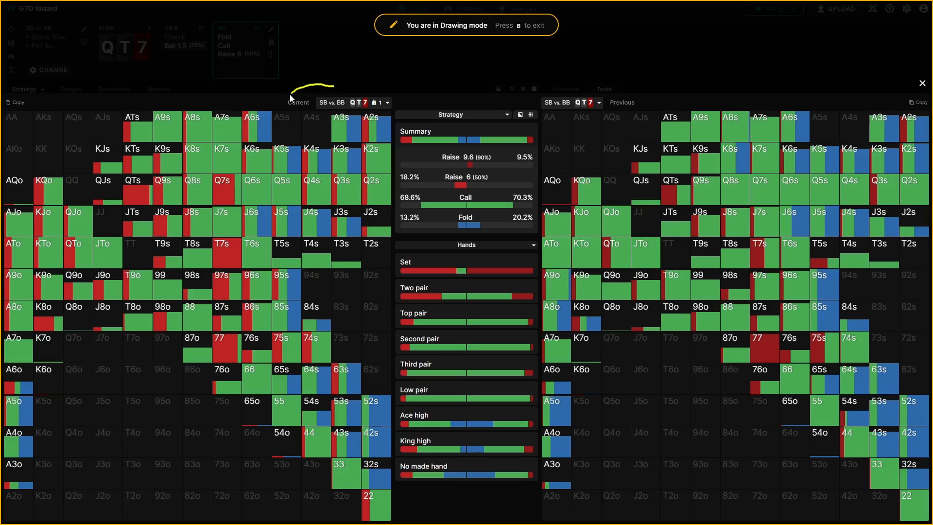
{"action": "mouse_move", "coordinate": [321, 128]}
{"action": "left_mouse_down"}
{"action": "mouse_move", "coordinate": [403, 111]}
{"action": "mouse_move", "coordinate": [368, 88]}
{"action": "left_mouse_up"}
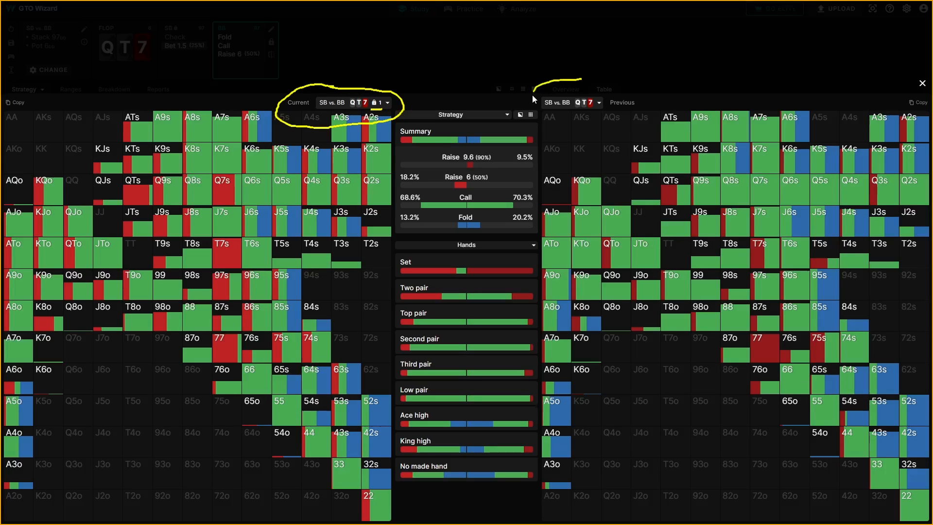
{"action": "mouse_move", "coordinate": [556, 125]}
{"action": "left_mouse_down"}
{"action": "mouse_move", "coordinate": [643, 115]}
{"action": "mouse_move", "coordinate": [599, 78]}
{"action": "mouse_move", "coordinate": [577, 79]}
{"action": "left_mouse_up"}
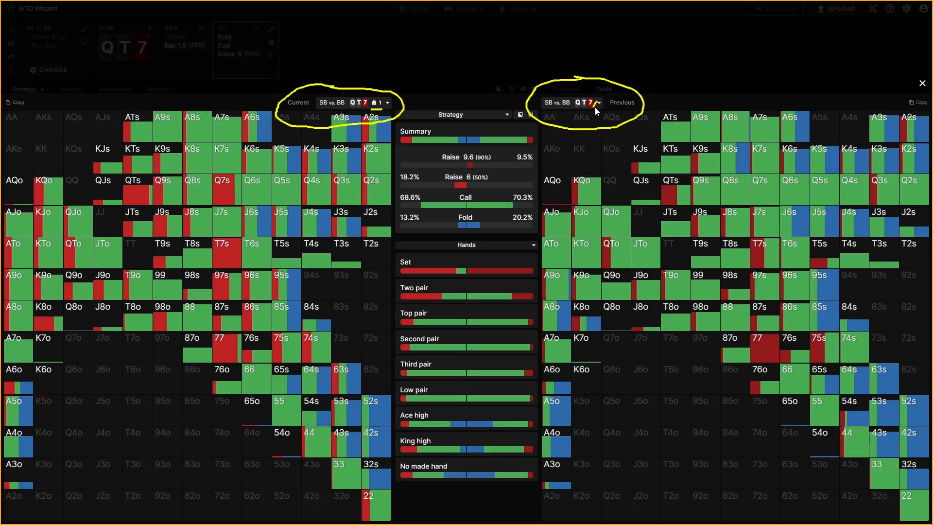
{"action": "key", "text": "Escape"}
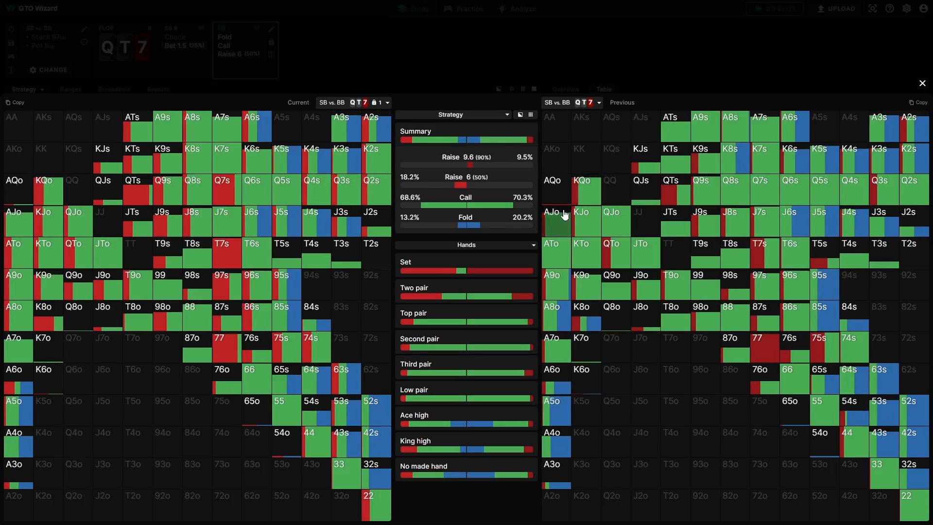
Mark the previous solution's Fold and Raise 9.6 (90%) frequencies and point Raise 6 (50%) towards the current solution, and clear the marks
{"action": "key", "text": "b"}
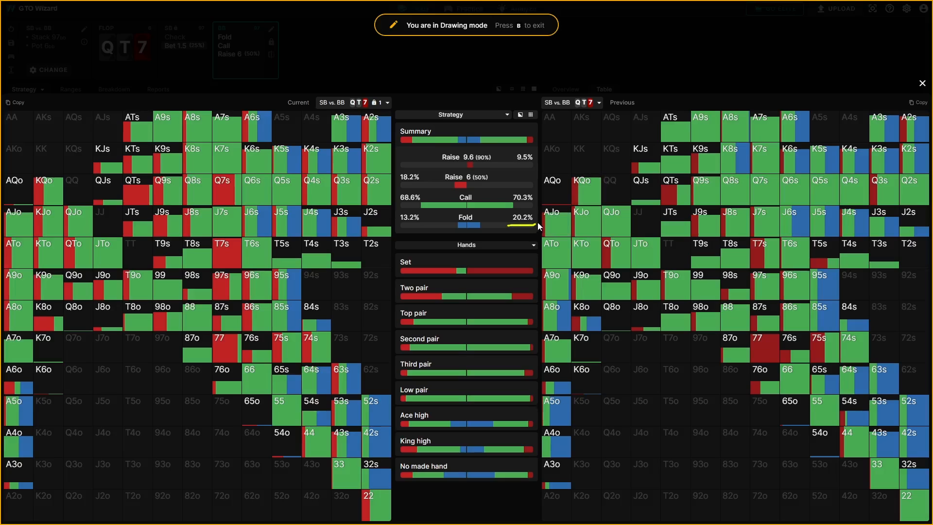
{"action": "left_click_drag", "start_coordinate": [516, 164], "coordinate": [529, 165]}
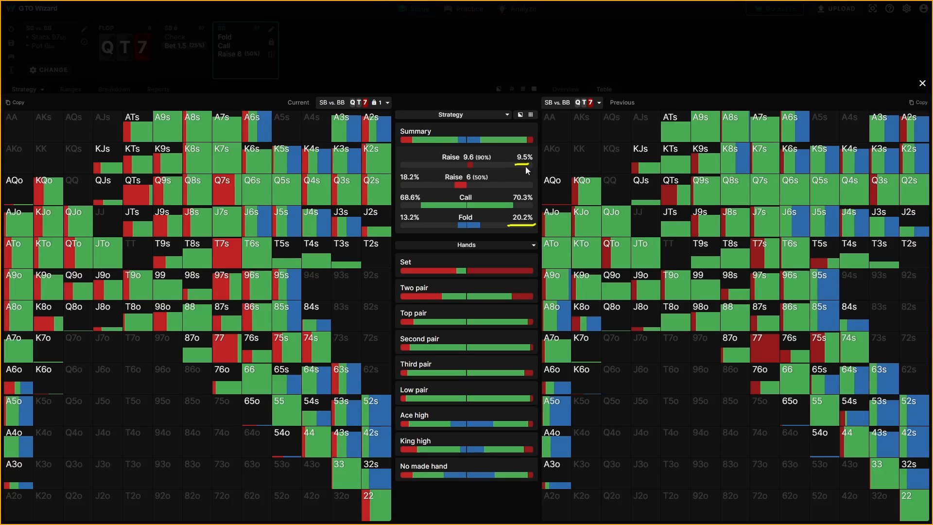
{"action": "mouse_move", "coordinate": [444, 171]}
{"action": "left_mouse_down"}
{"action": "mouse_move", "coordinate": [455, 168]}
{"action": "mouse_move", "coordinate": [439, 193]}
{"action": "mouse_move", "coordinate": [442, 182]}
{"action": "left_mouse_up"}
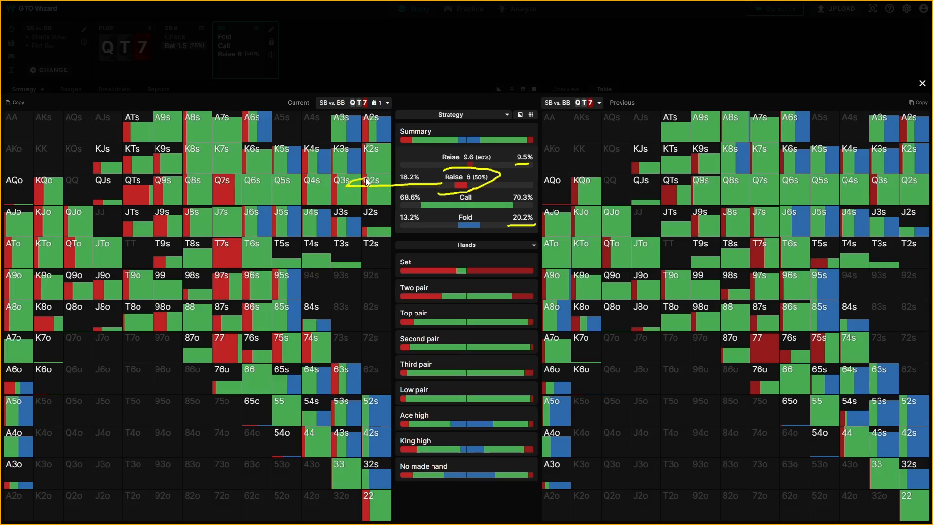
{"action": "mouse_move", "coordinate": [364, 178]}
{"action": "left_mouse_down"}
{"action": "mouse_move", "coordinate": [347, 186]}
{"action": "mouse_move", "coordinate": [362, 190]}
{"action": "left_mouse_up"}
{"action": "key", "text": "Escape"}
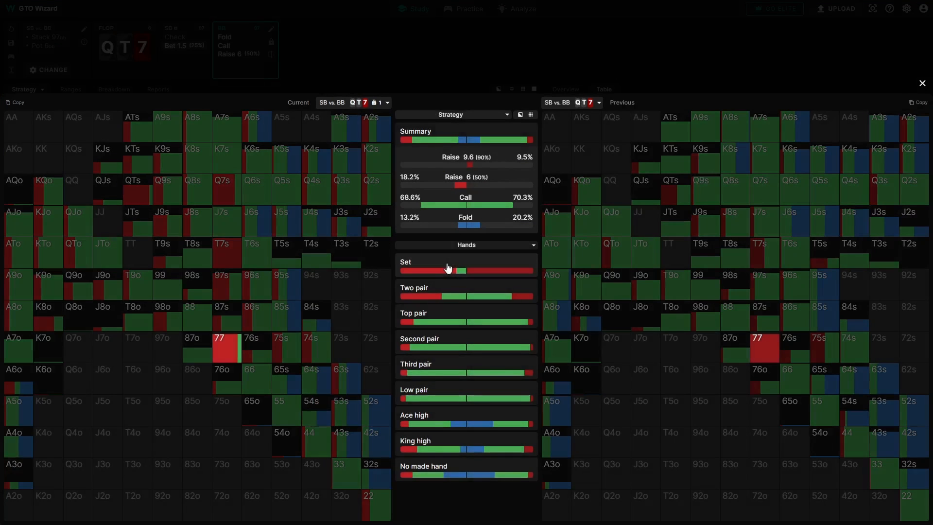
Check the Set category, and switch the comparison breakdown to EQ buckets - Simple and back to Hands
{"action": "left_click", "coordinate": [447, 265]}
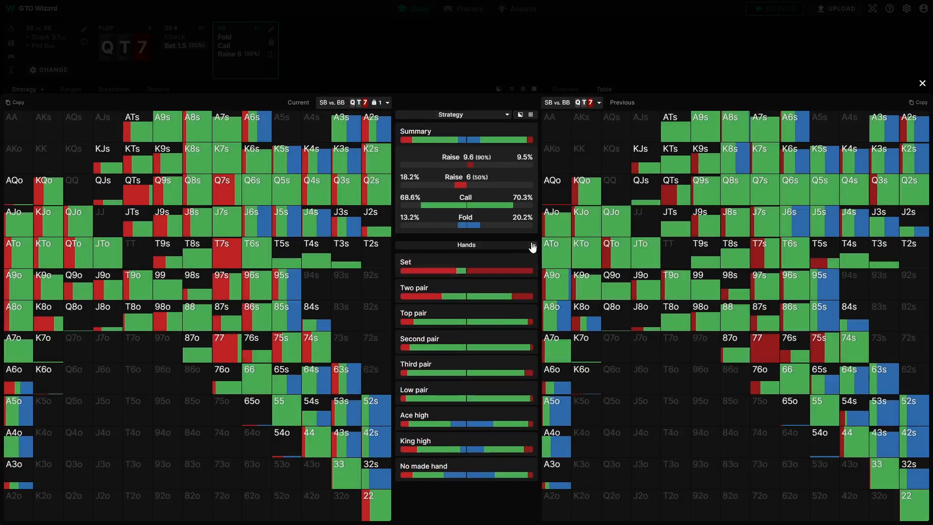
{"action": "left_click", "coordinate": [533, 245]}
{"action": "left_click", "coordinate": [457, 259]}
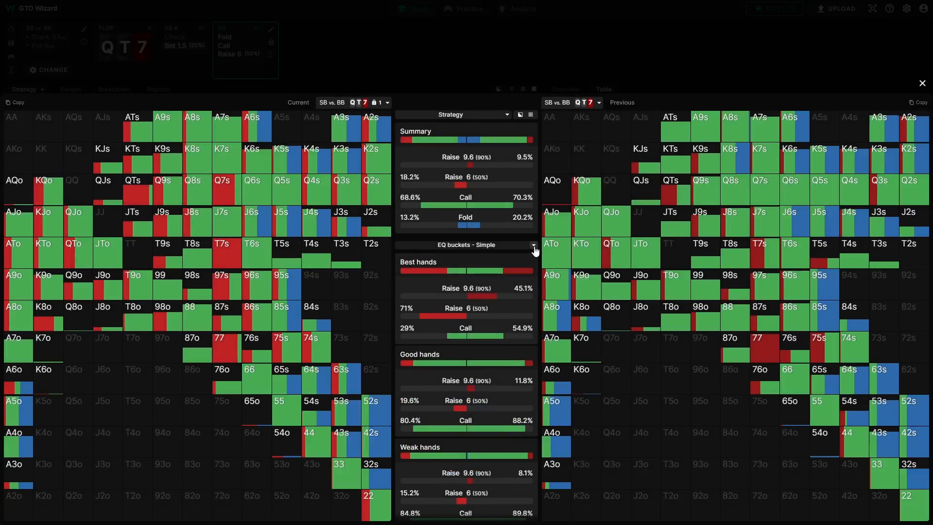
{"action": "left_click", "coordinate": [533, 246]}
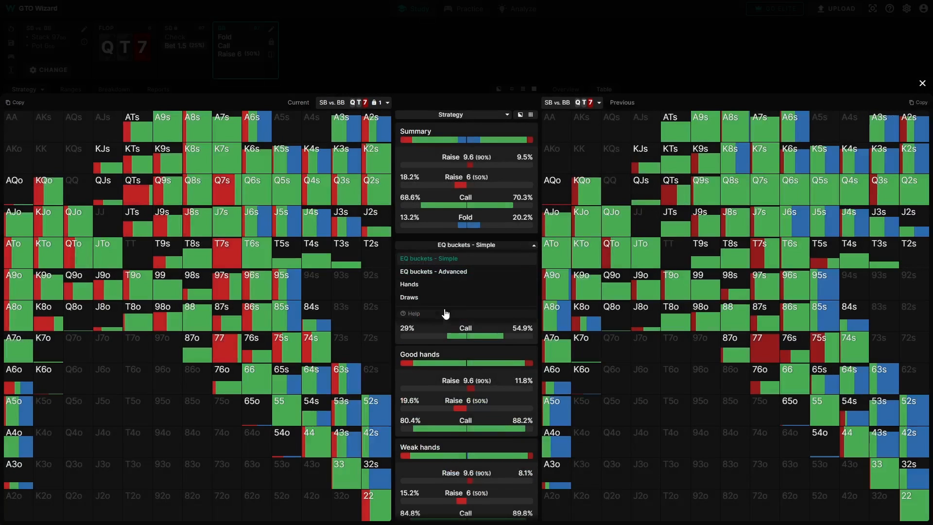
{"action": "left_click", "coordinate": [437, 285]}
Compare the two solutions by EV, marking the BB's EV in both the previous and the current solution
{"action": "left_click", "coordinate": [508, 115]}
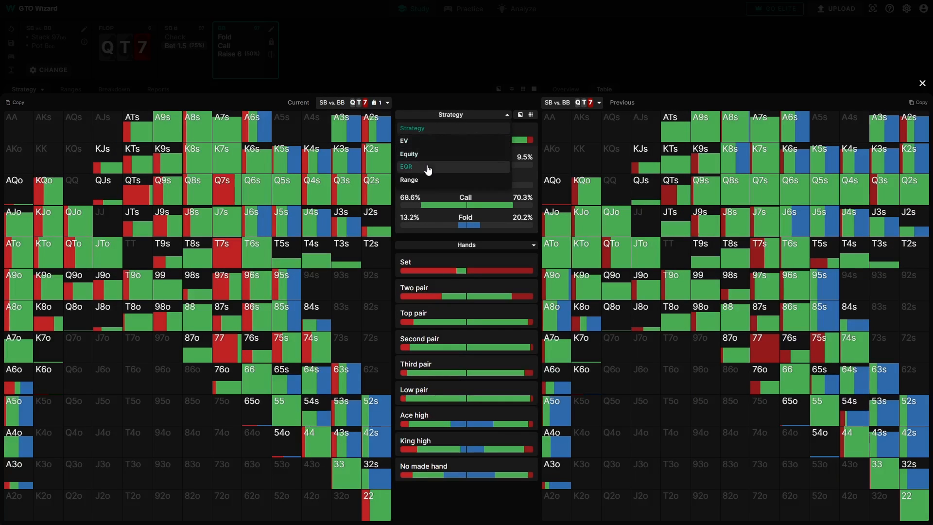
{"action": "left_click", "coordinate": [422, 141]}
{"action": "key", "text": "b"}
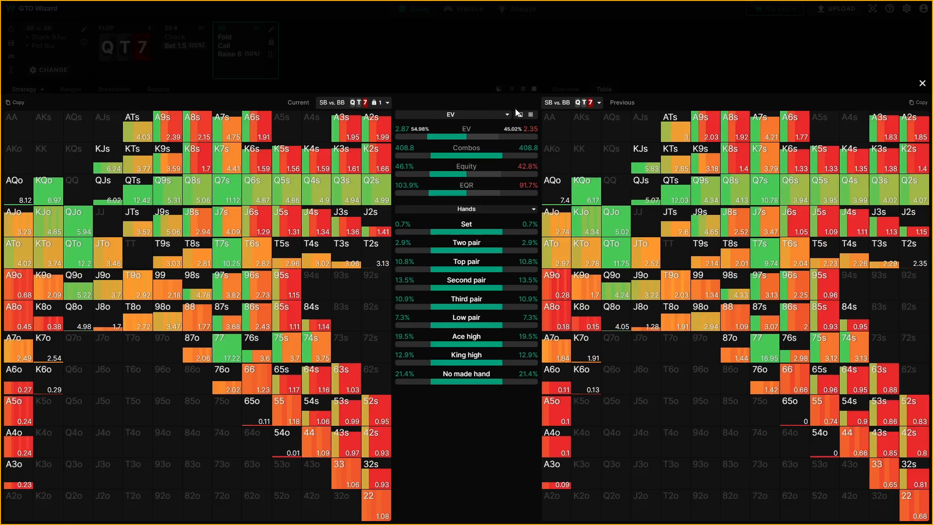
{"action": "left_click_drag", "start_coordinate": [515, 109], "coordinate": [479, 143]}
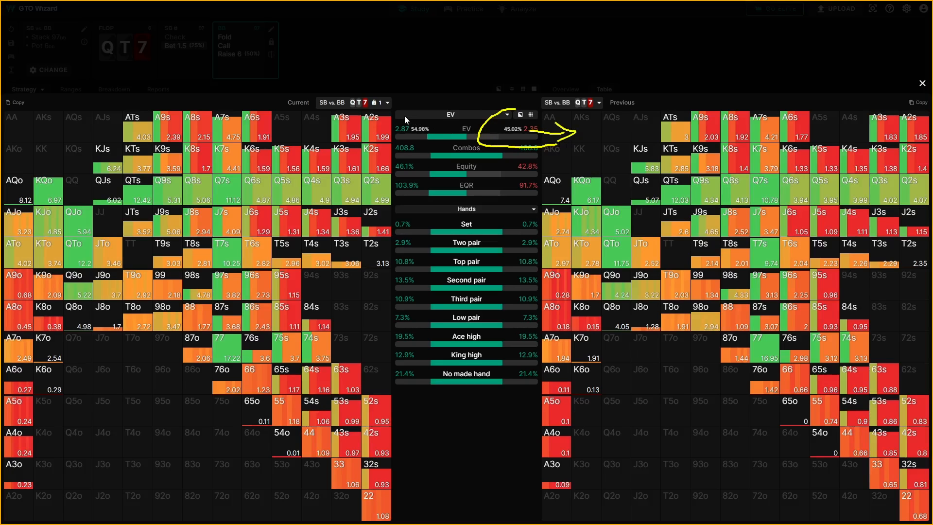
{"action": "mouse_move", "coordinate": [438, 118]}
{"action": "left_mouse_down"}
{"action": "mouse_move", "coordinate": [427, 142]}
{"action": "mouse_move", "coordinate": [369, 137]}
{"action": "mouse_move", "coordinate": [378, 128]}
{"action": "mouse_move", "coordinate": [376, 140]}
{"action": "left_mouse_up"}
{"action": "left_click", "coordinate": [923, 83]}
Return the comparison to Strategy, draw arrows linking each raise size to its solution, and close the comparison
{"action": "left_click", "coordinate": [507, 114]}
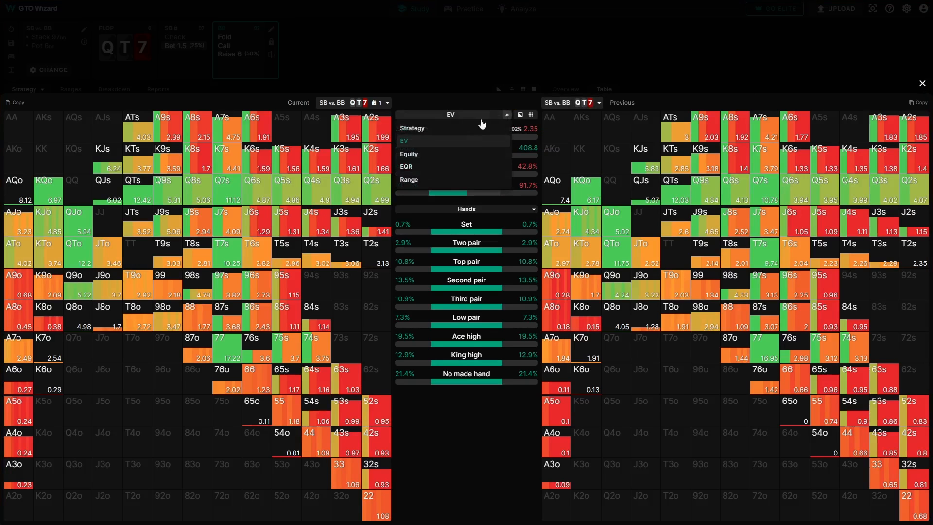
{"action": "left_click", "coordinate": [481, 126]}
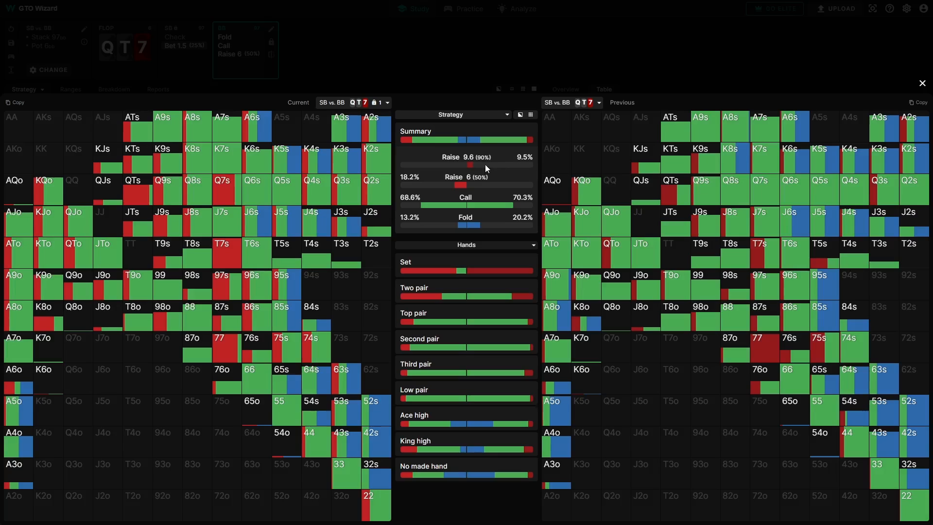
{"action": "key", "text": "b"}
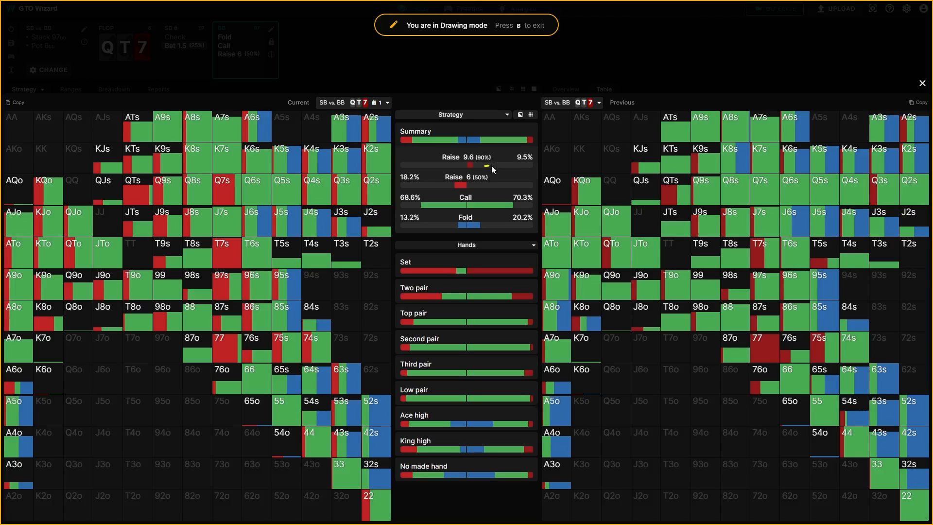
{"action": "mouse_move", "coordinate": [538, 160]}
{"action": "left_mouse_down"}
{"action": "mouse_move", "coordinate": [547, 166]}
{"action": "mouse_move", "coordinate": [537, 173]}
{"action": "left_mouse_up"}
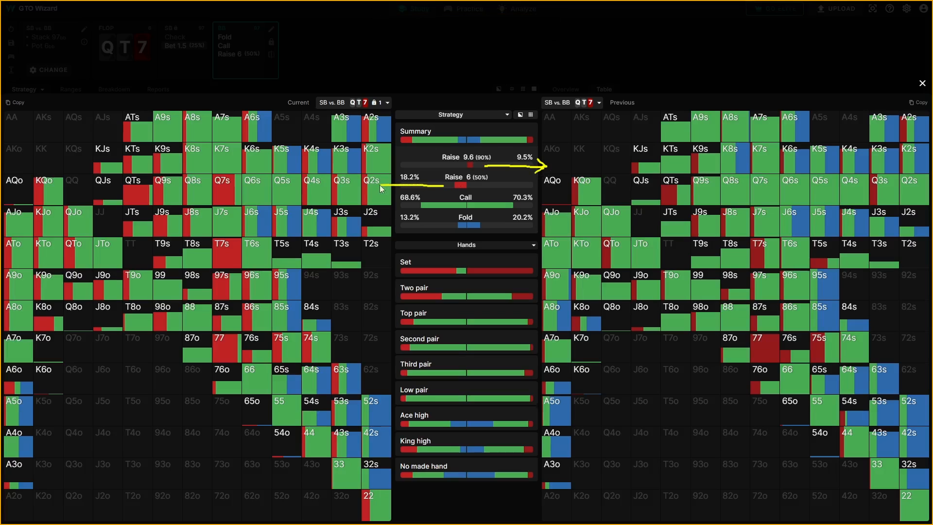
{"action": "left_click_drag", "start_coordinate": [380, 185], "coordinate": [368, 184]}
{"action": "mouse_move", "coordinate": [368, 184]}
{"action": "left_mouse_down"}
{"action": "mouse_move", "coordinate": [383, 176]}
{"action": "mouse_move", "coordinate": [384, 196]}
{"action": "left_mouse_up"}
{"action": "key", "text": "b"}
{"action": "left_click", "coordinate": [924, 85]}
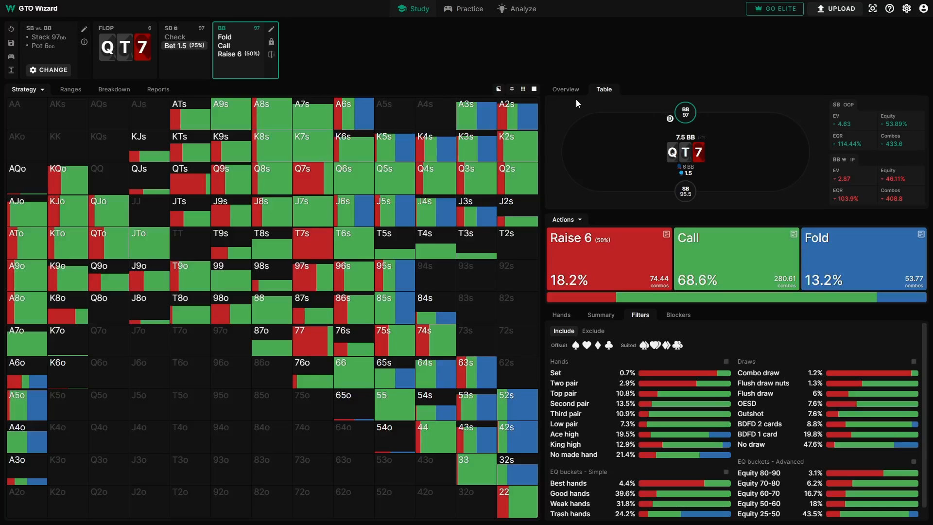
Edit the BB's strategy by frequency, holding Fold fixed and setting Raise 6 (50%) to 30%
{"action": "left_click", "coordinate": [270, 43]}
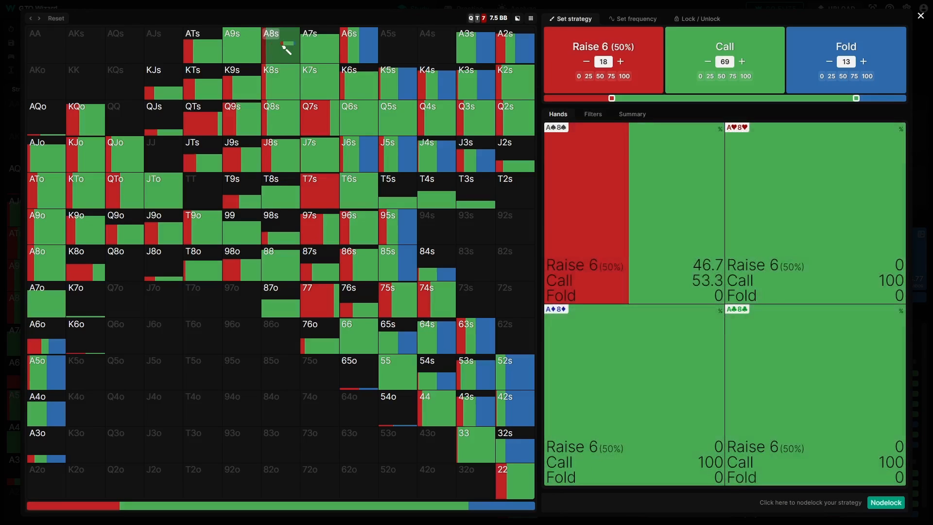
{"action": "left_click", "coordinate": [623, 21]}
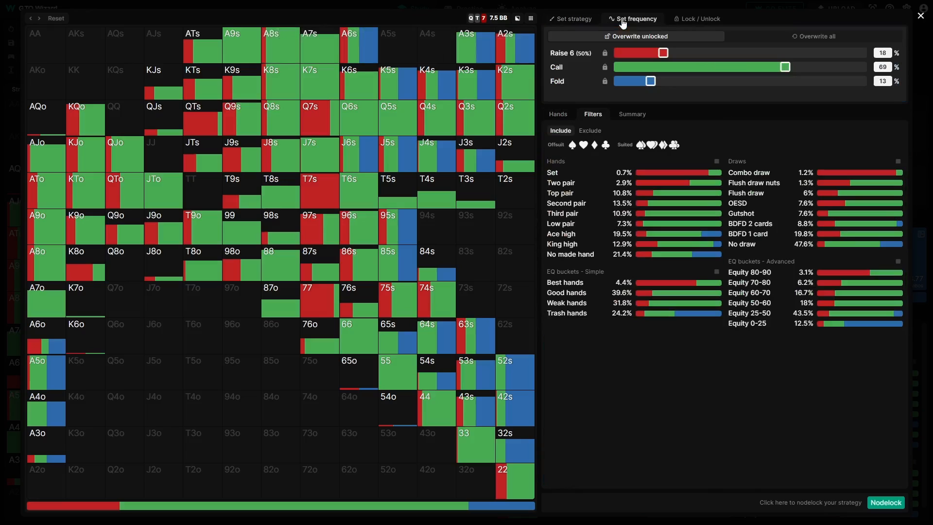
{"action": "left_click", "coordinate": [605, 81]}
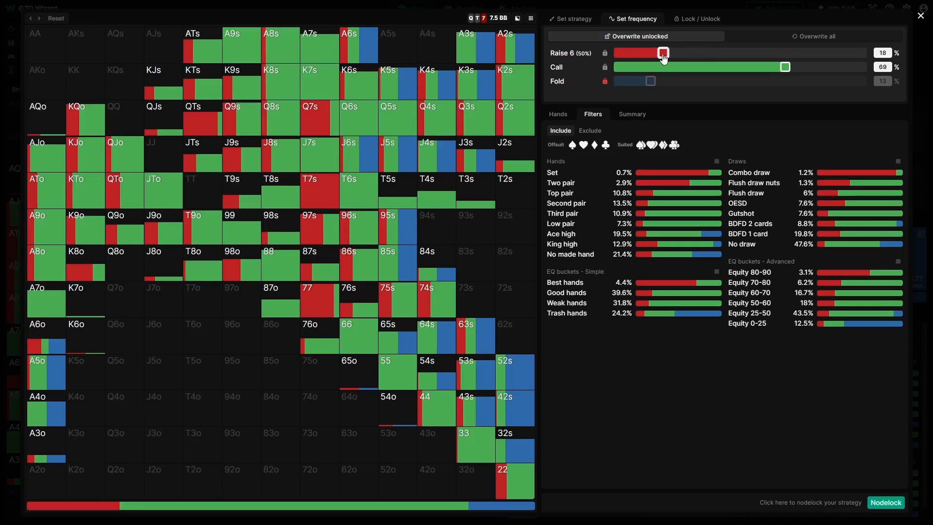
{"action": "left_click_drag", "start_coordinate": [664, 57], "coordinate": [694, 57]}
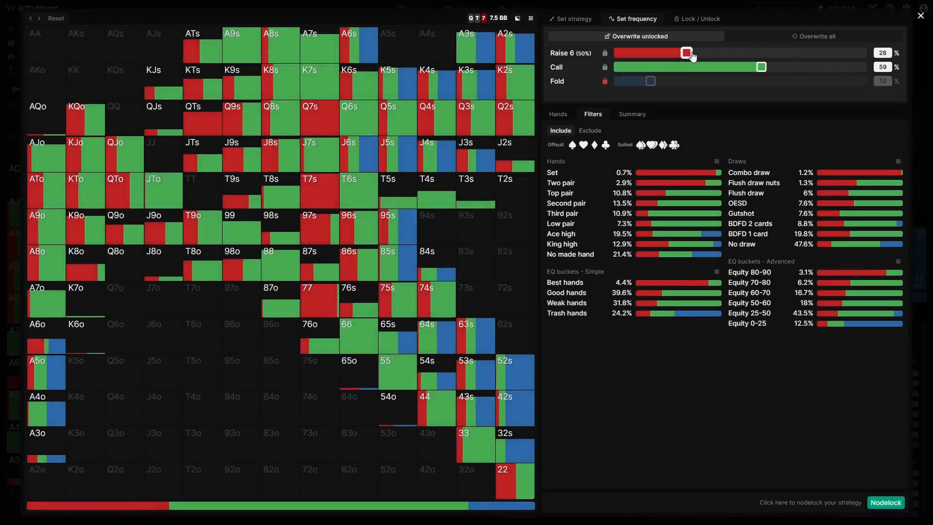
{"action": "left_click", "coordinate": [886, 53]}
{"action": "type", "text": "30"}
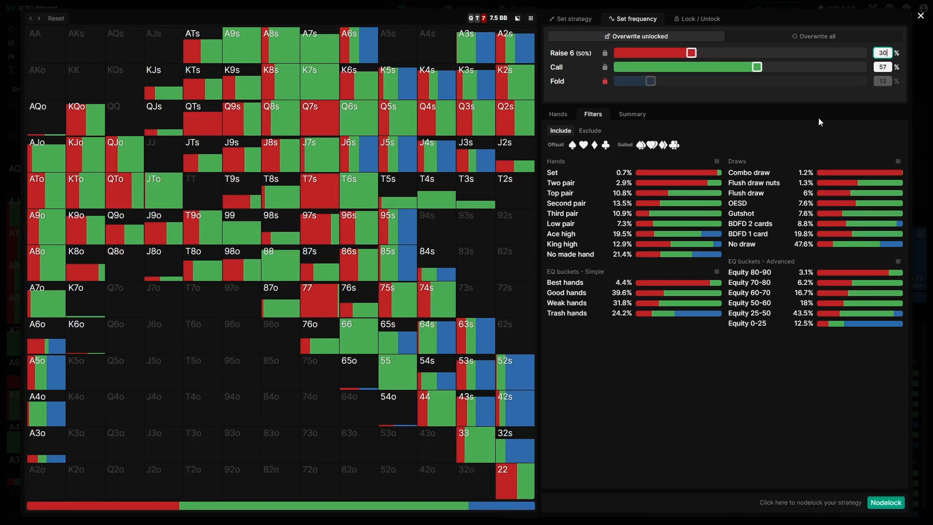
Lock all hands in the BB's edited range and nodelock the strategy
{"action": "left_click", "coordinate": [711, 21]}
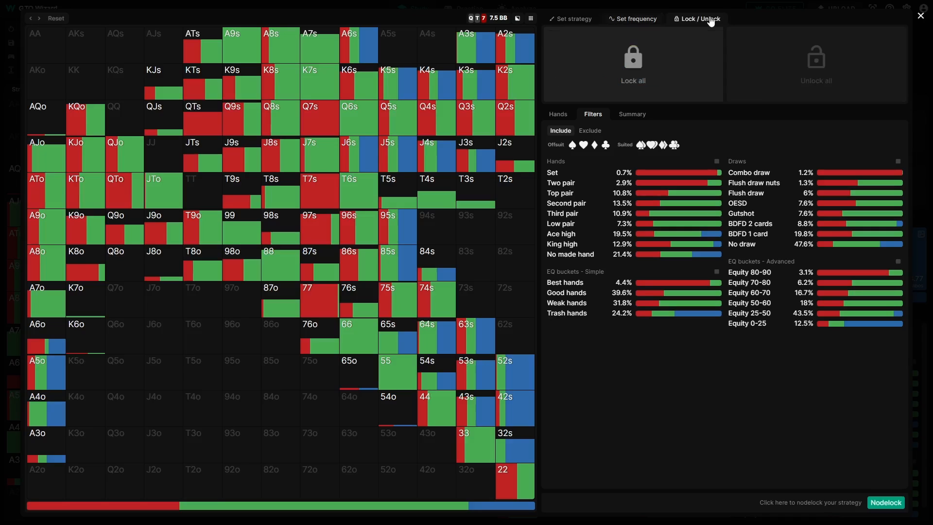
{"action": "left_click", "coordinate": [629, 79]}
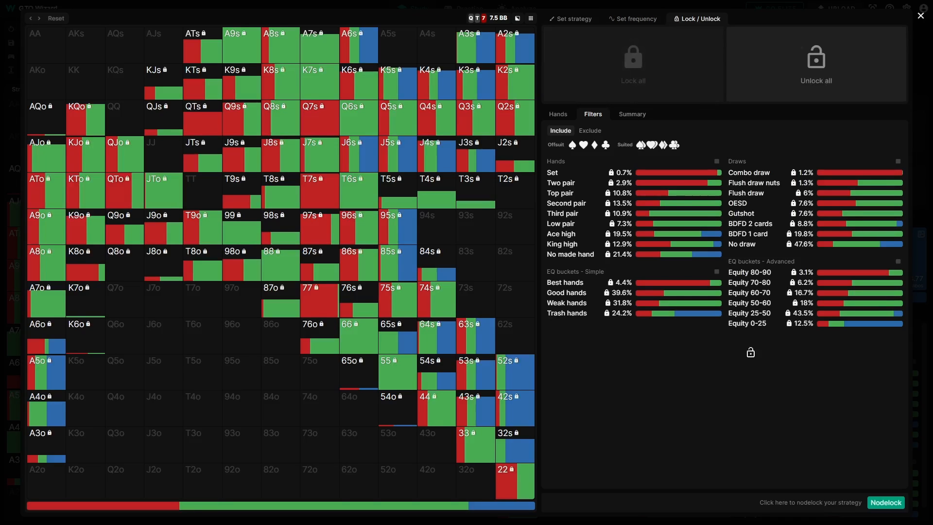
{"action": "left_click", "coordinate": [882, 504]}
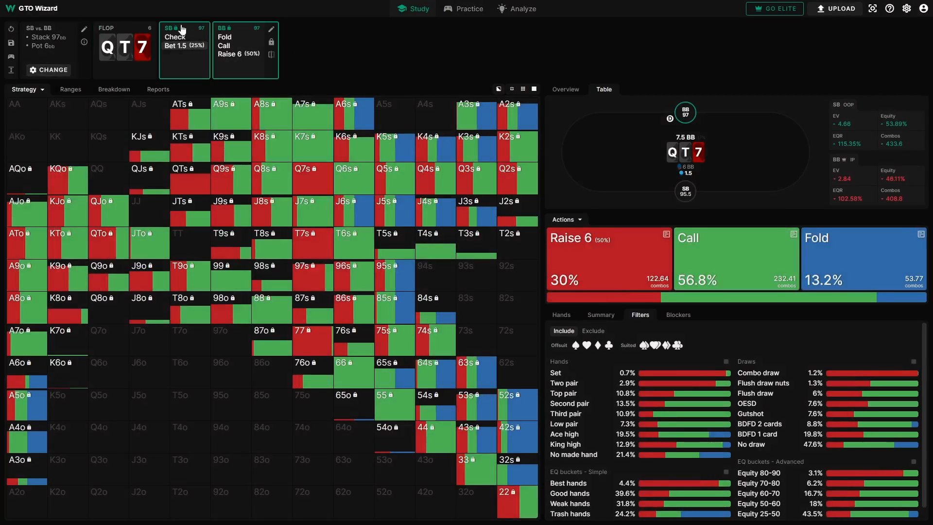
Unlock all hands in the SB's flop strategy and nodelock it, continuing with no hands locked so the solver optimizes them
{"action": "left_click", "coordinate": [186, 31]}
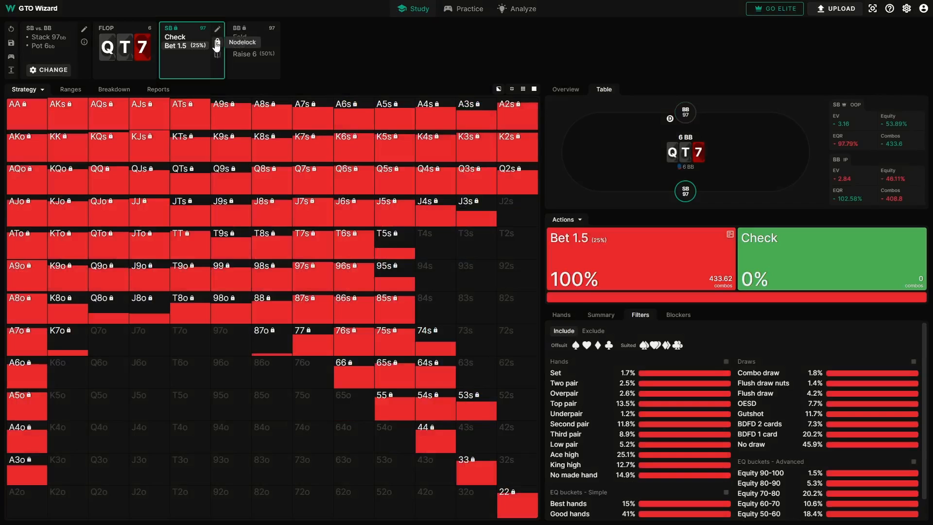
{"action": "left_click", "coordinate": [217, 44]}
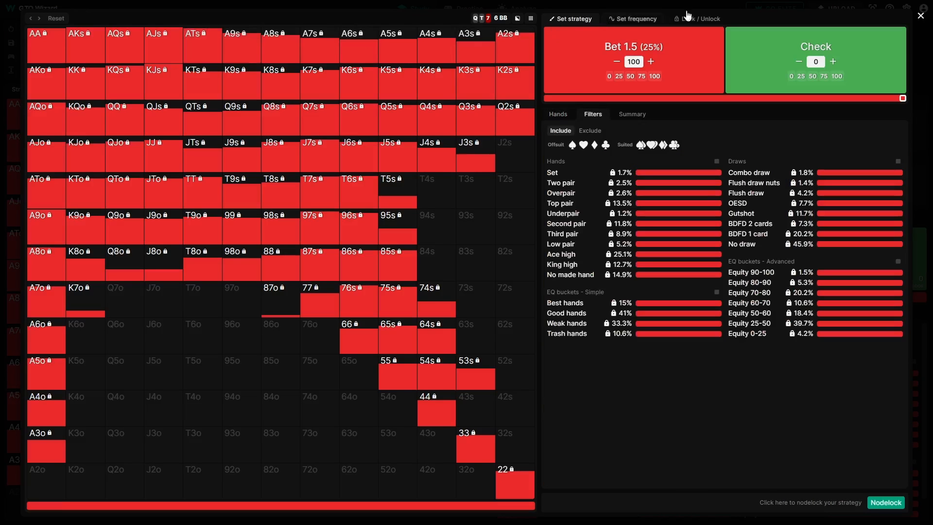
{"action": "left_click", "coordinate": [700, 19]}
{"action": "left_click", "coordinate": [792, 72]}
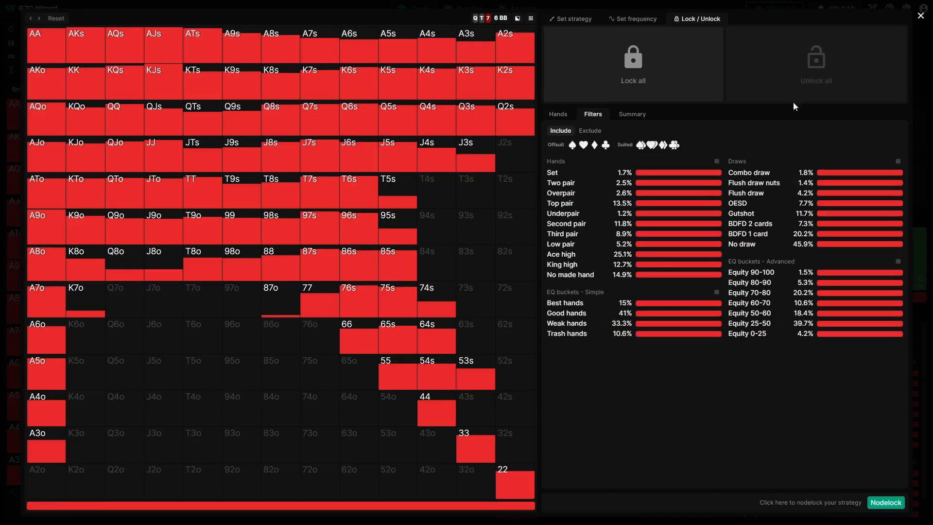
{"action": "left_click", "coordinate": [894, 504]}
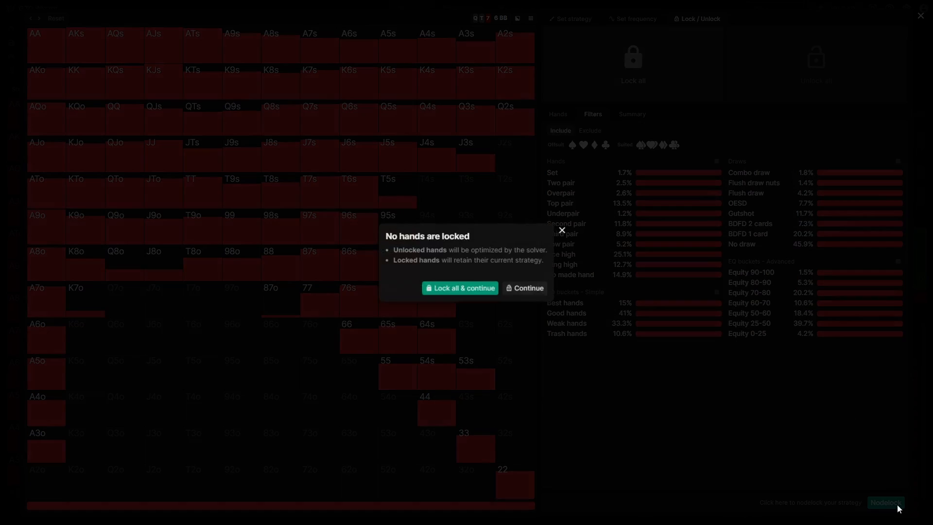
{"action": "left_click", "coordinate": [537, 292]}
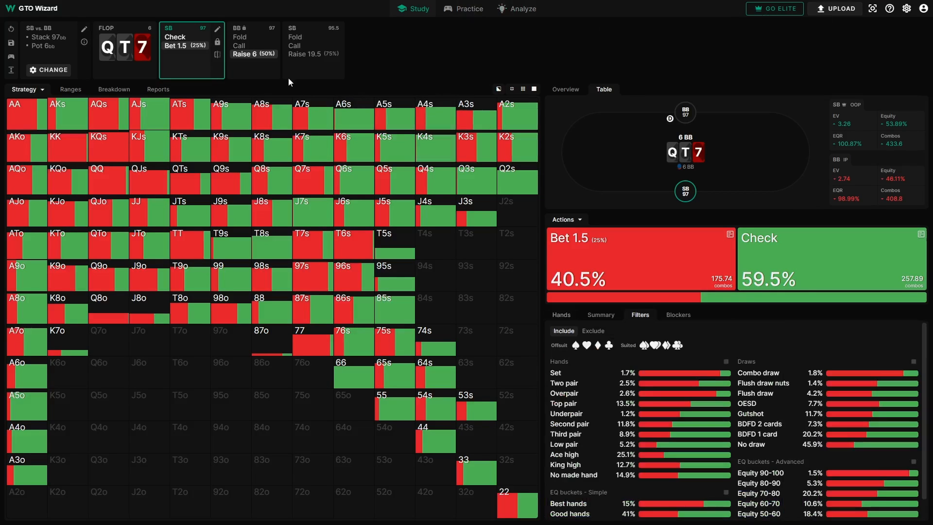
Show the BB's nodelocked response to the SB's Bet 1.5 (25%) and circle its Raise 6 frequency
{"action": "left_click", "coordinate": [195, 54]}
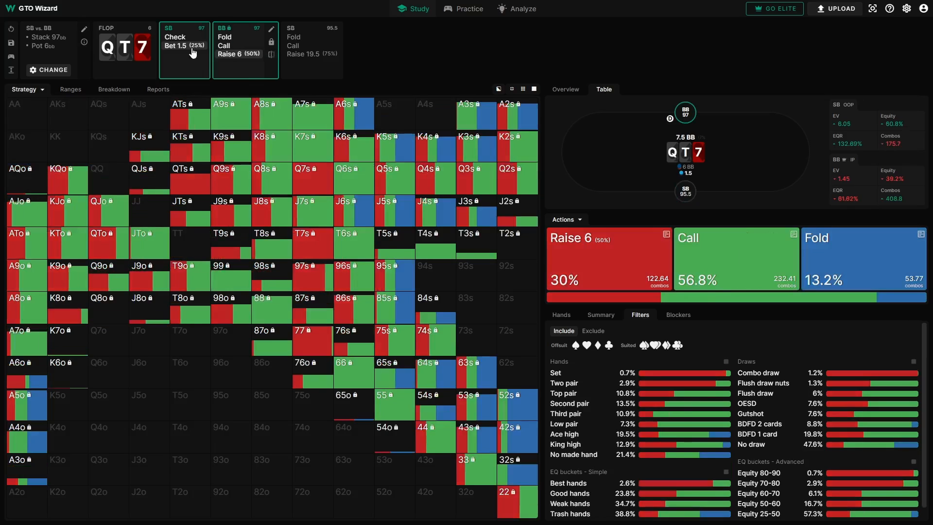
{"action": "key", "text": "b"}
{"action": "mouse_move", "coordinate": [602, 214]}
{"action": "left_mouse_down"}
{"action": "mouse_move", "coordinate": [605, 302]}
{"action": "mouse_move", "coordinate": [606, 216]}
{"action": "left_mouse_up"}
{"action": "key", "text": "b"}
Return to the SB's first flop decision and circle the Check frequency in its recalculated strategy
{"action": "left_click", "coordinate": [176, 31]}
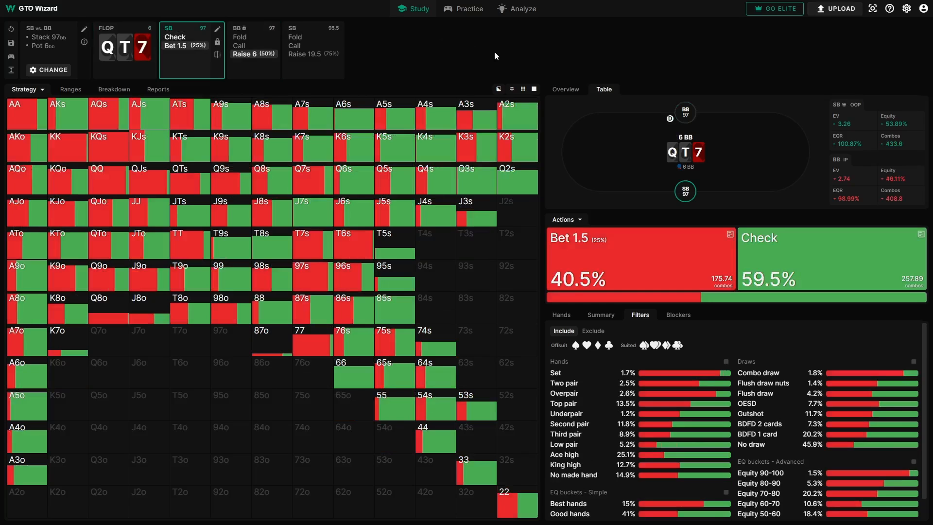
{"action": "key", "text": "b"}
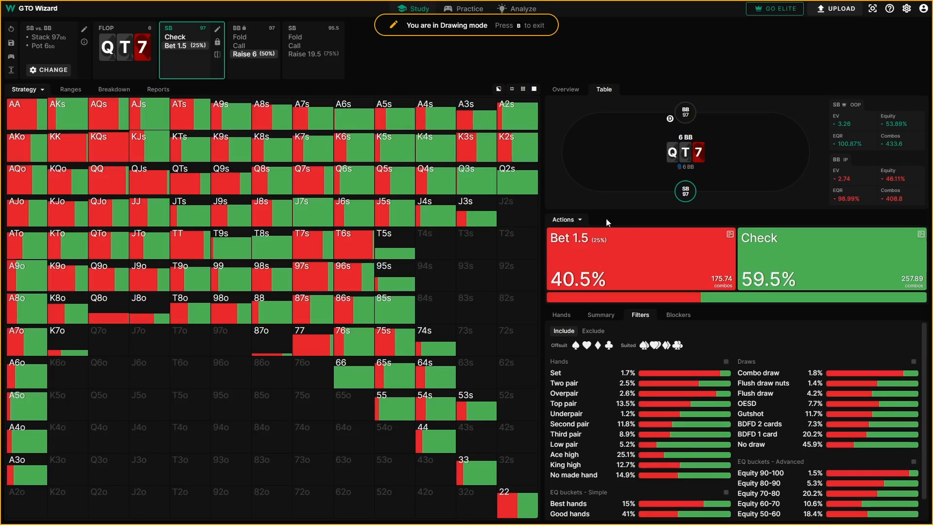
{"action": "mouse_move", "coordinate": [725, 252]}
{"action": "left_mouse_down"}
{"action": "mouse_move", "coordinate": [777, 314]}
{"action": "mouse_move", "coordinate": [803, 254]}
{"action": "left_mouse_up"}
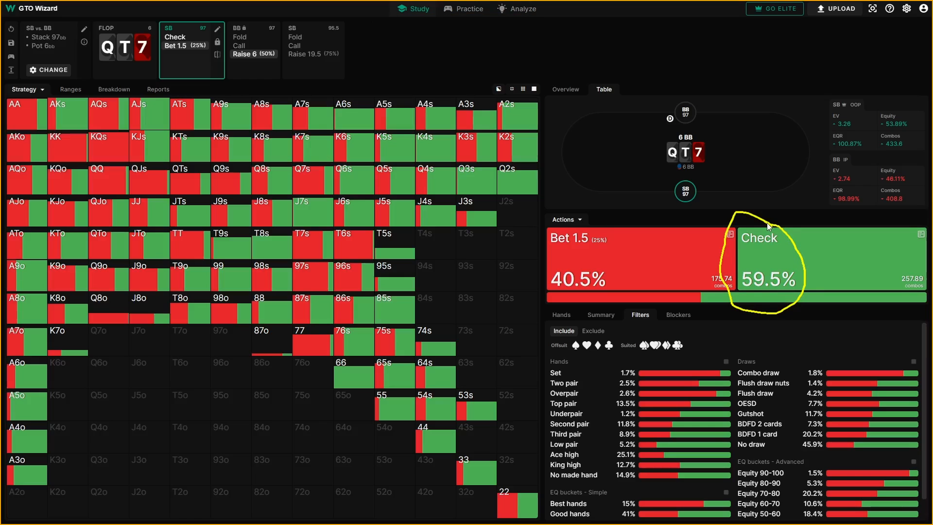
{"action": "key", "text": "b"}
{"action": "scroll", "coordinate": [784, 325], "scroll_direction": "down", "scroll_amount": 1}
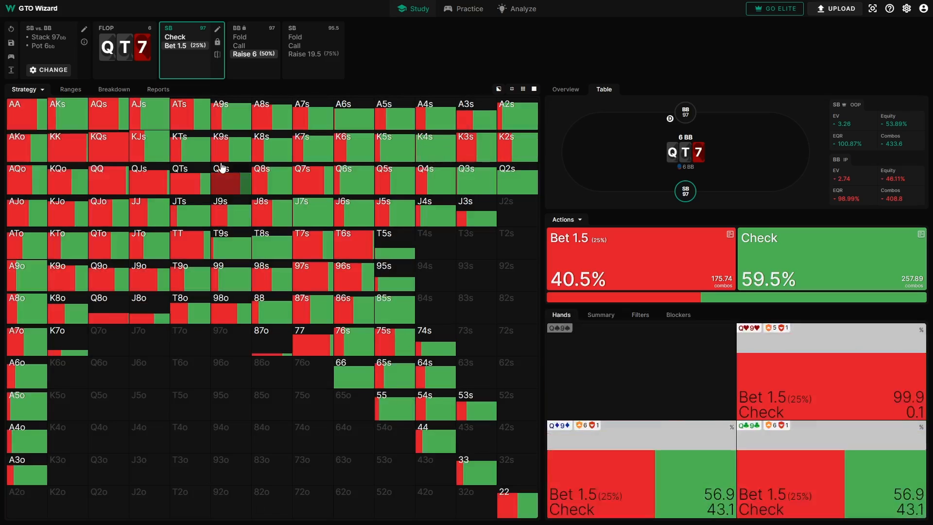
Open the comparison for the SB's flop strategy, circle the current solution, and cross out the previous one
{"action": "left_click", "coordinate": [218, 55]}
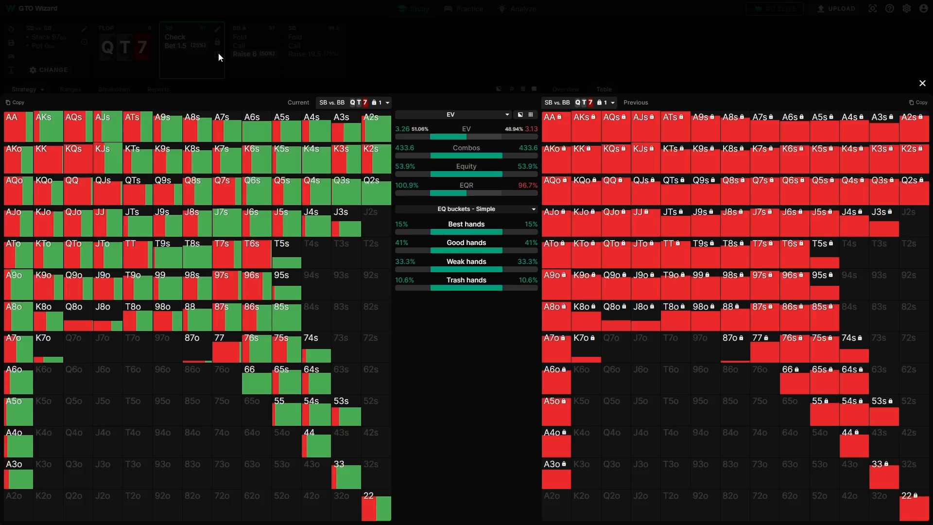
{"action": "key", "text": "b"}
{"action": "mouse_move", "coordinate": [307, 83]}
{"action": "left_mouse_down"}
{"action": "mouse_move", "coordinate": [282, 134]}
{"action": "mouse_move", "coordinate": [395, 123]}
{"action": "mouse_move", "coordinate": [303, 83]}
{"action": "left_mouse_up"}
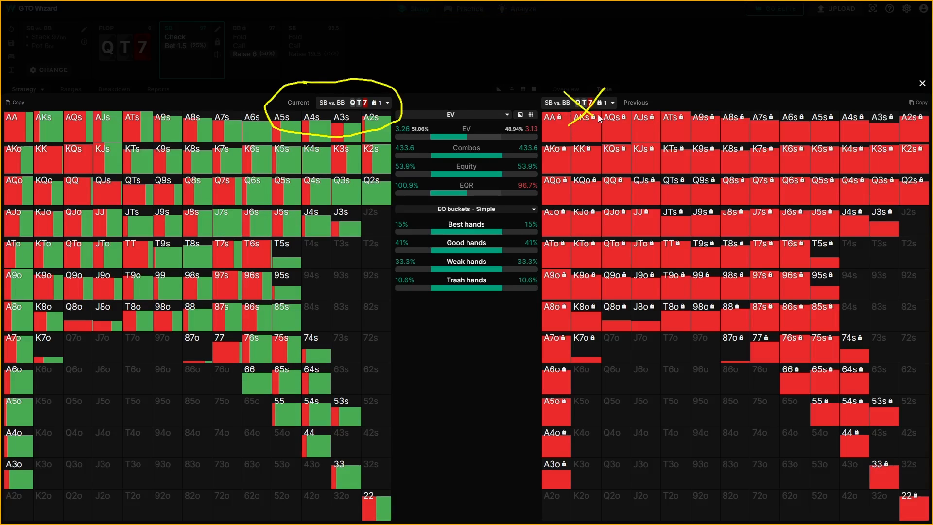
{"action": "key", "text": "b"}
Compare the current solution with the original QT7 solution without nodelocks, switching the comparison from EV to Strategy
{"action": "left_click", "coordinate": [613, 103]}
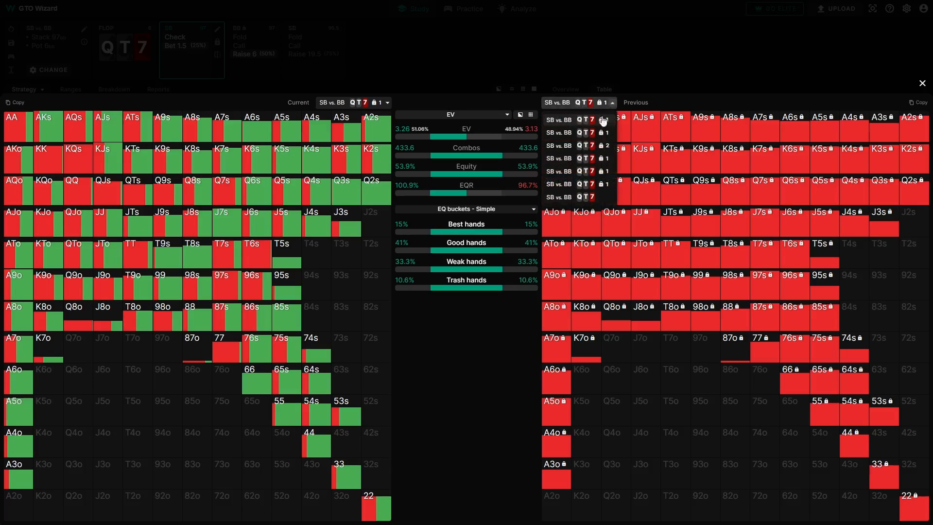
{"action": "left_click", "coordinate": [603, 197]}
{"action": "left_click", "coordinate": [506, 114]}
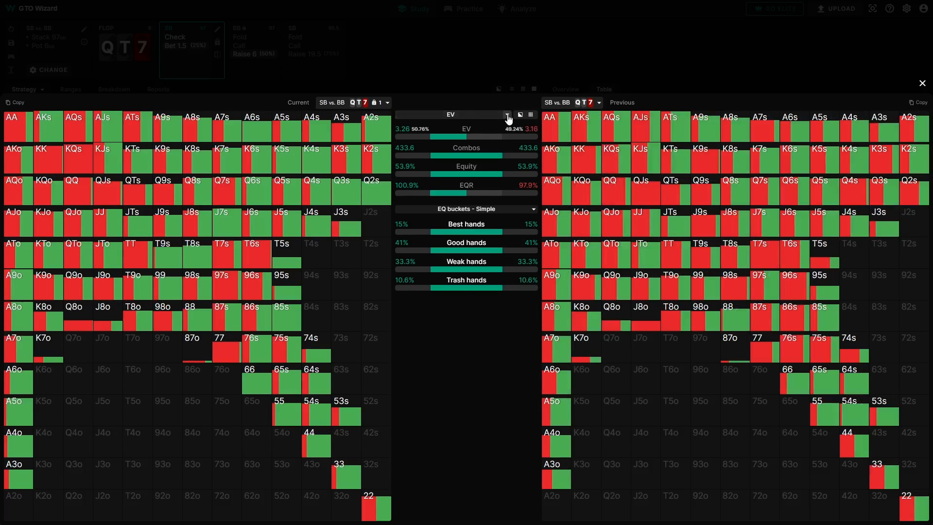
{"action": "left_click", "coordinate": [486, 128]}
Circle the Bet 1.5 (25%) frequency of each solution in the strategy comparison, and clear the drawings
{"action": "key", "text": "b"}
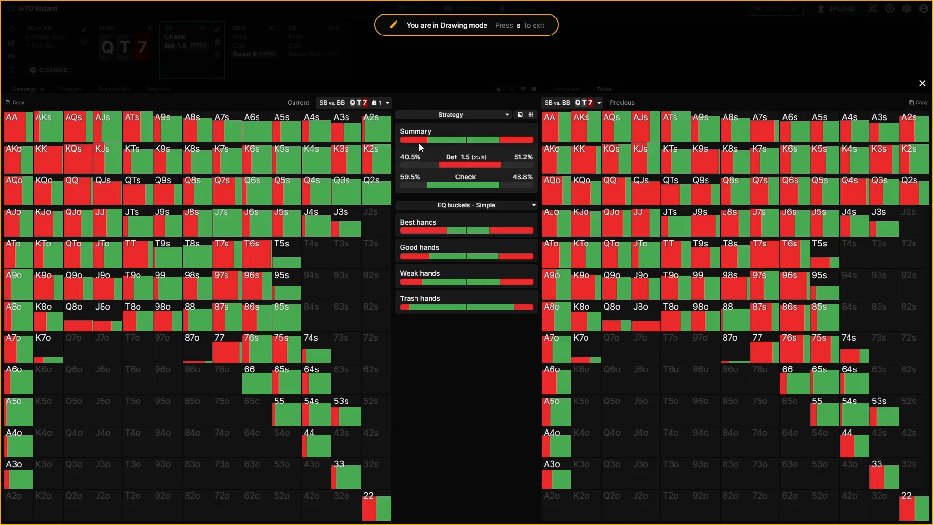
{"action": "mouse_move", "coordinate": [419, 144]}
{"action": "left_mouse_down"}
{"action": "mouse_move", "coordinate": [395, 154]}
{"action": "mouse_move", "coordinate": [412, 176]}
{"action": "mouse_move", "coordinate": [430, 152]}
{"action": "mouse_move", "coordinate": [416, 147]}
{"action": "left_mouse_up"}
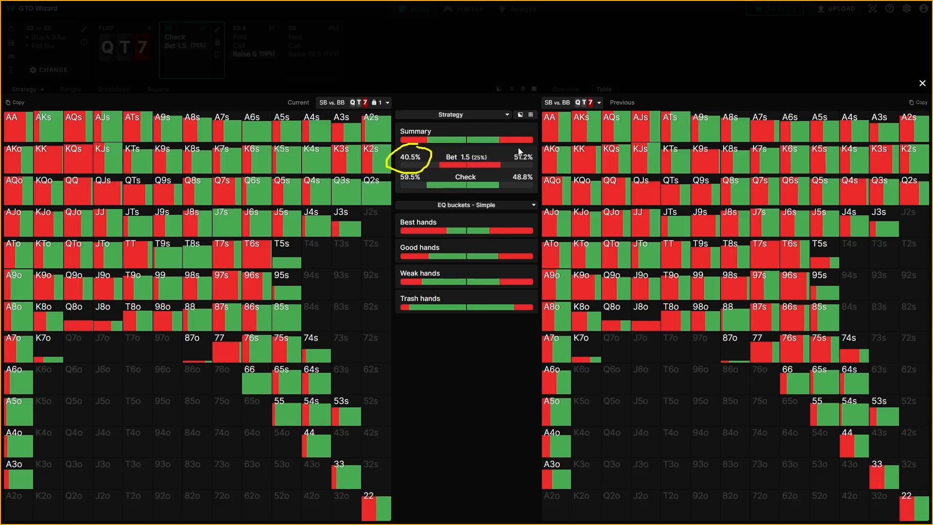
{"action": "mouse_move", "coordinate": [535, 143]}
{"action": "left_mouse_down"}
{"action": "mouse_move", "coordinate": [513, 155]}
{"action": "mouse_move", "coordinate": [499, 186]}
{"action": "left_mouse_up"}
{"action": "key", "text": "Escape"}
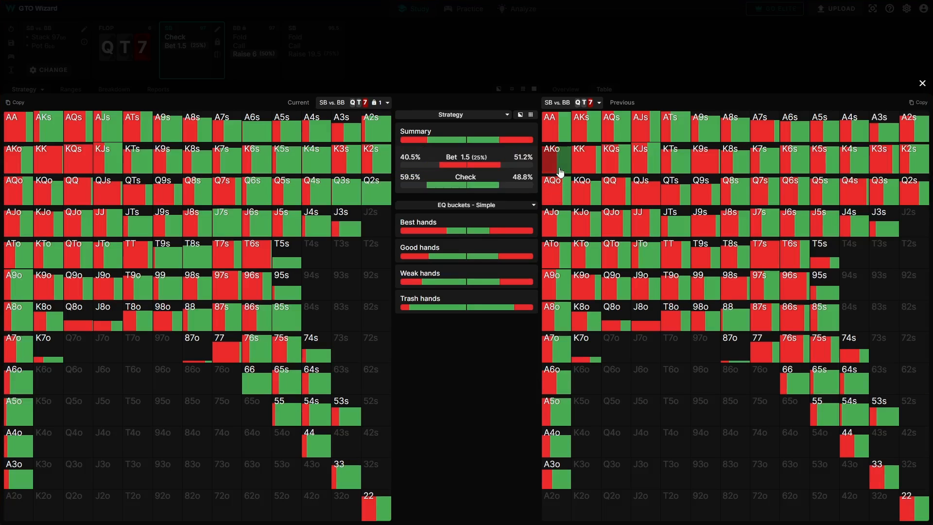
Draw curves down both sides of the simple EQ buckets to trace betting by hand strength, and close the comparison
{"action": "key", "text": "b"}
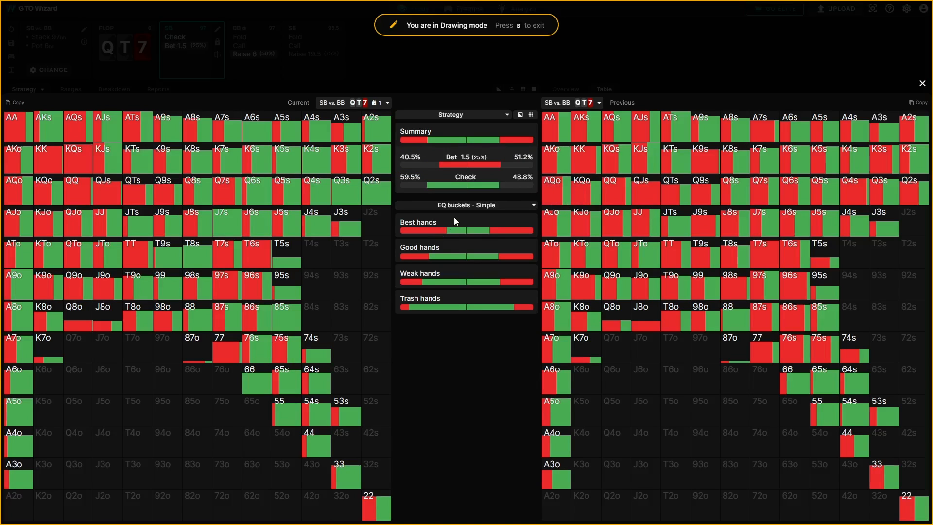
{"action": "mouse_move", "coordinate": [450, 217]}
{"action": "left_mouse_down"}
{"action": "mouse_move", "coordinate": [452, 238]}
{"action": "mouse_move", "coordinate": [412, 317]}
{"action": "left_mouse_up"}
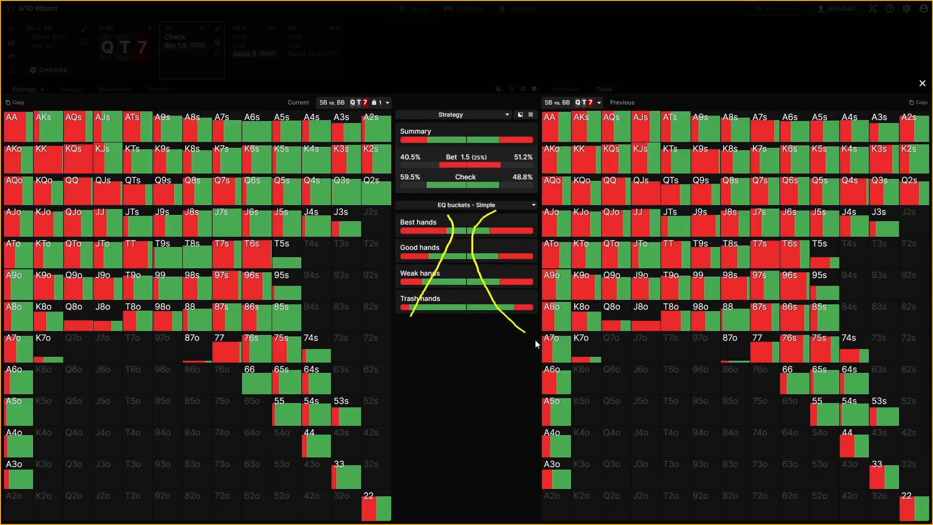
{"action": "left_click", "coordinate": [923, 83]}
Show the SB's response to the BB's Raise 6 (50%) and circle its Fold frequency
{"action": "left_click", "coordinate": [228, 49]}
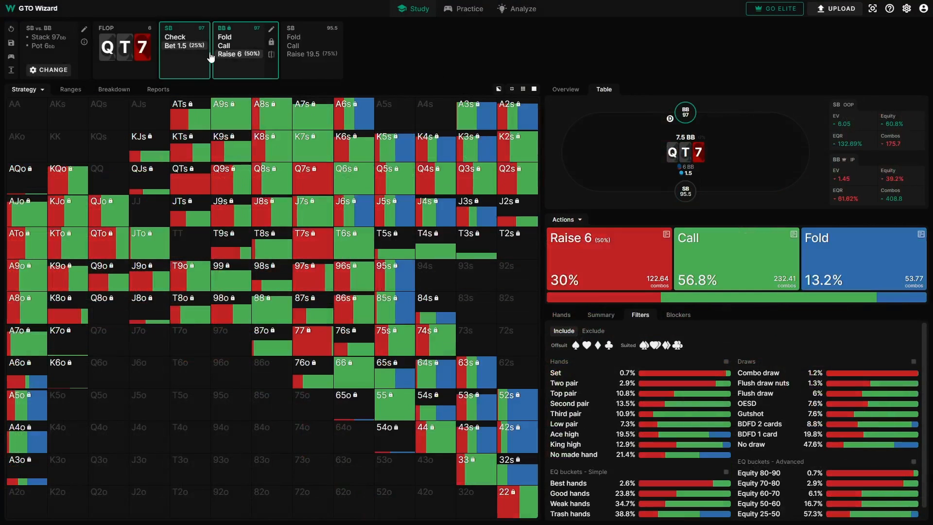
{"action": "left_click", "coordinate": [241, 55]}
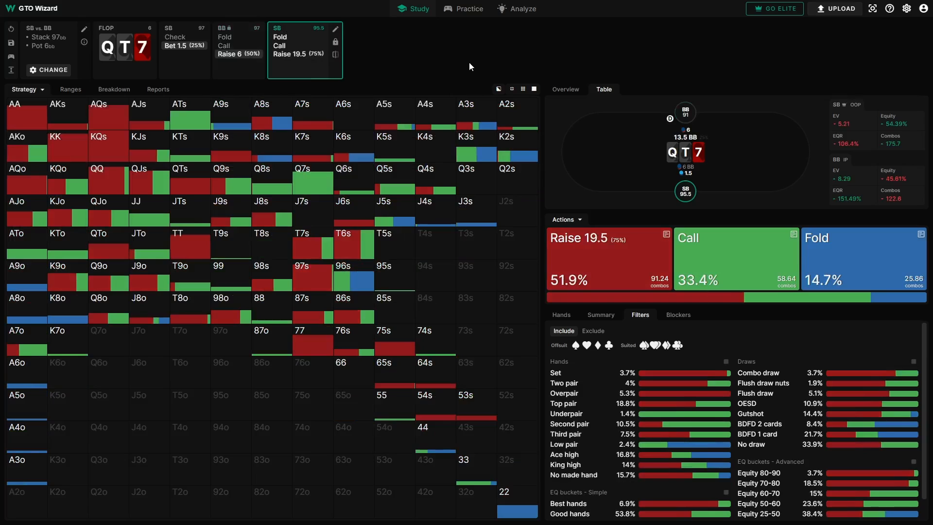
{"action": "key", "text": "b"}
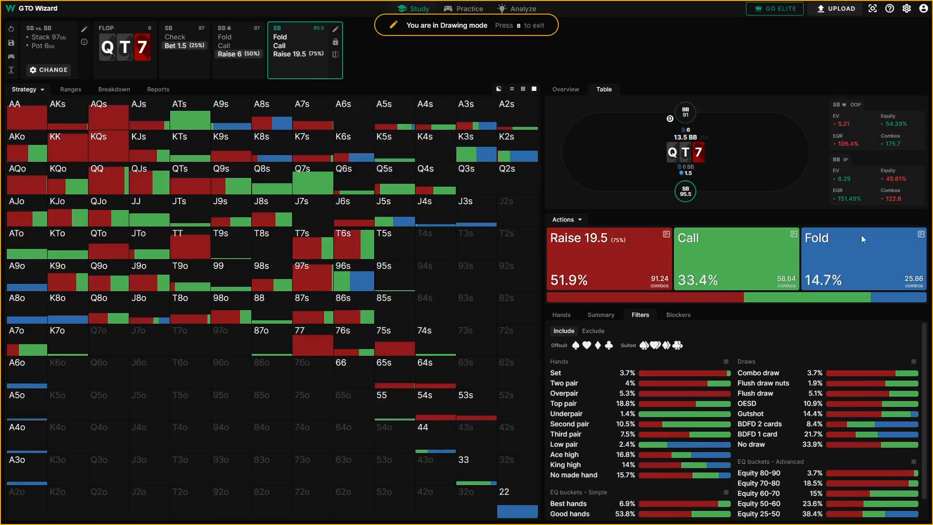
{"action": "mouse_move", "coordinate": [825, 217]}
{"action": "left_mouse_down"}
{"action": "mouse_move", "coordinate": [809, 226]}
{"action": "mouse_move", "coordinate": [788, 284]}
{"action": "mouse_move", "coordinate": [850, 302]}
{"action": "mouse_move", "coordinate": [853, 252]}
{"action": "mouse_move", "coordinate": [831, 222]}
{"action": "left_mouse_up"}
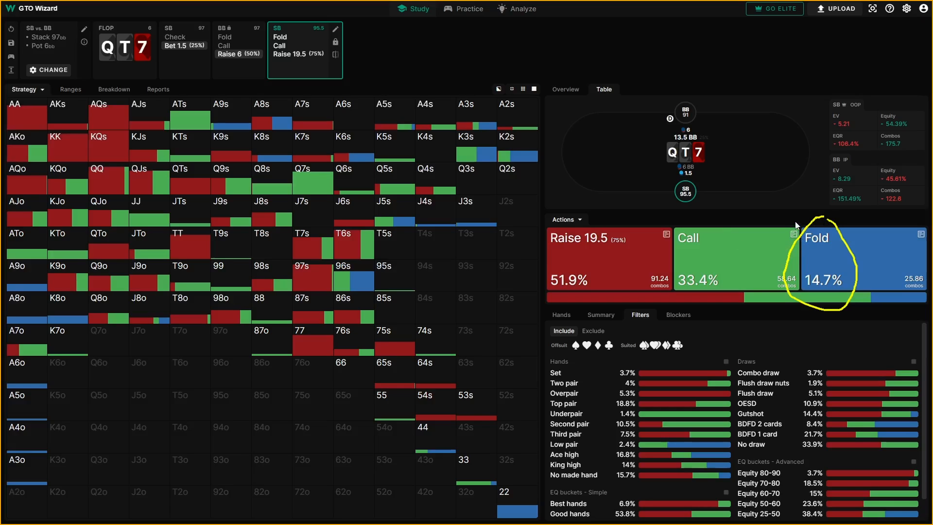
{"action": "key", "text": "Escape"}
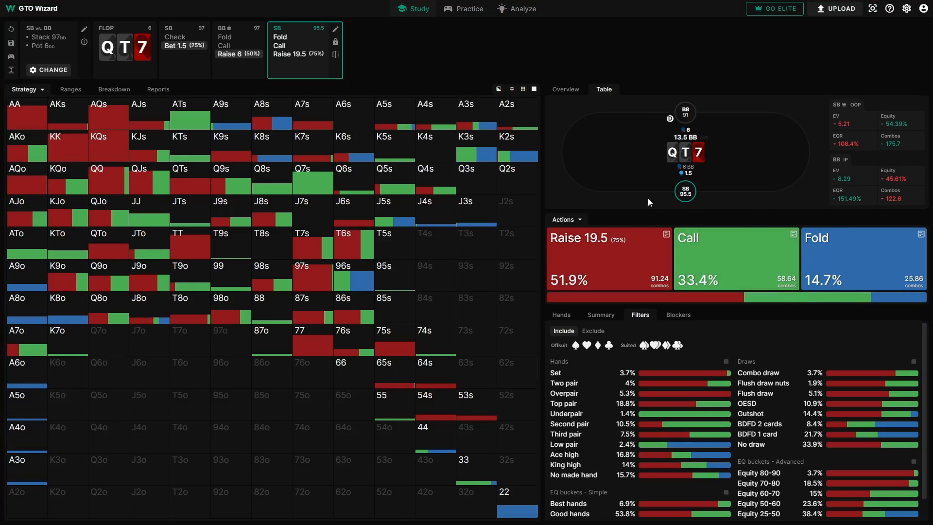
Filter the SB's range to the hands that Raise 19.5 (75%) against the BB's raise
{"action": "left_click", "coordinate": [610, 260]}
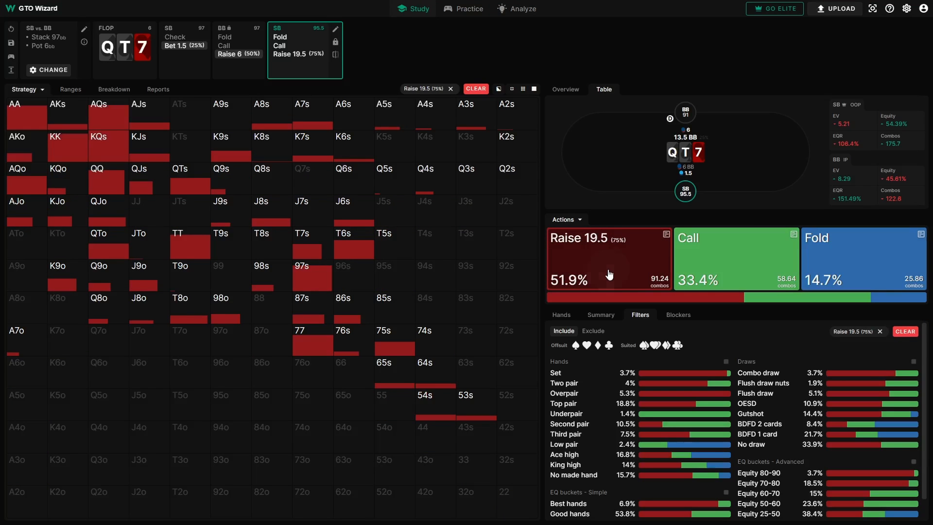
{"action": "left_click", "coordinate": [610, 274]}
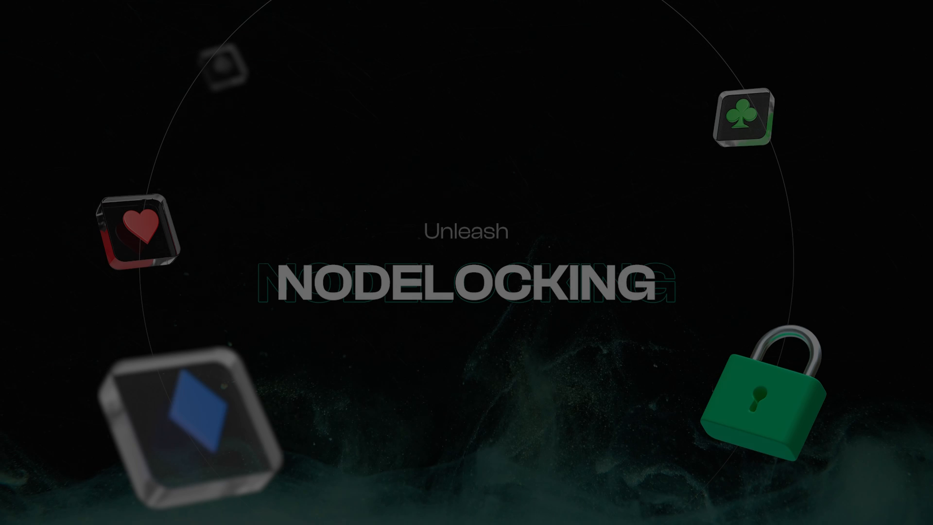